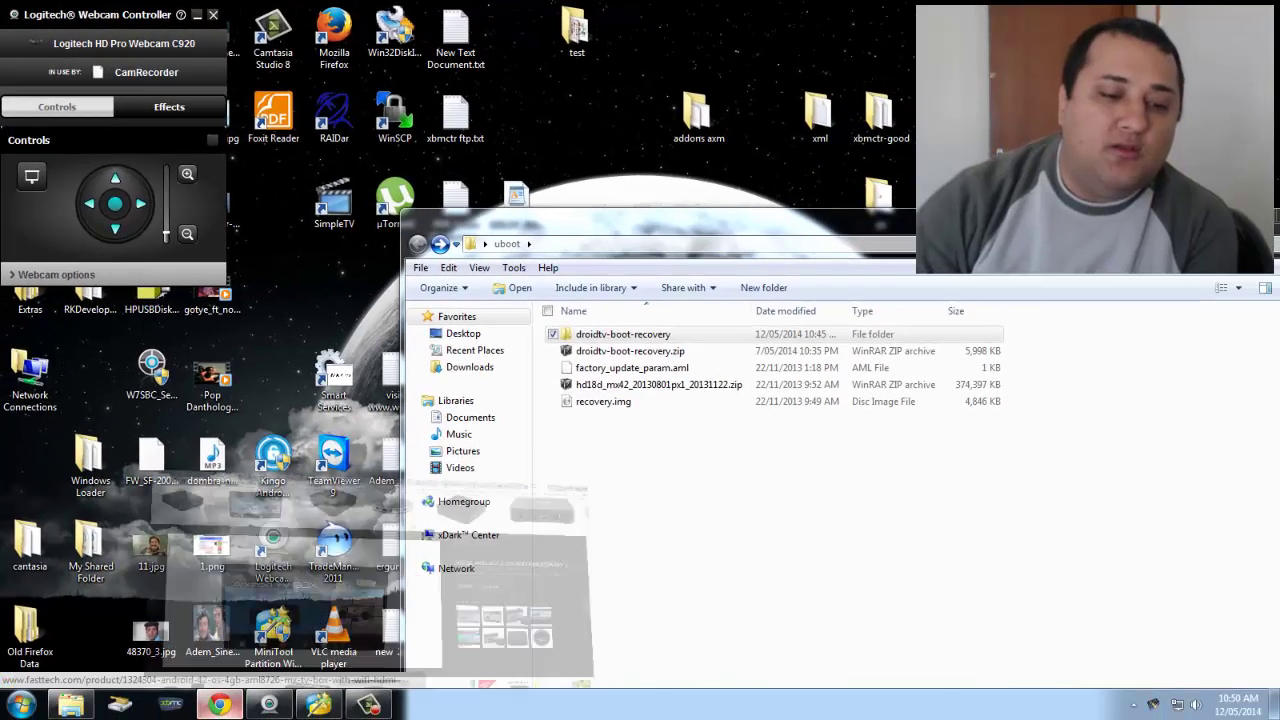
# - Bring back the uboot folder window, shift it right and down, and minimize the webcam panel
pyautogui.click(219, 705)
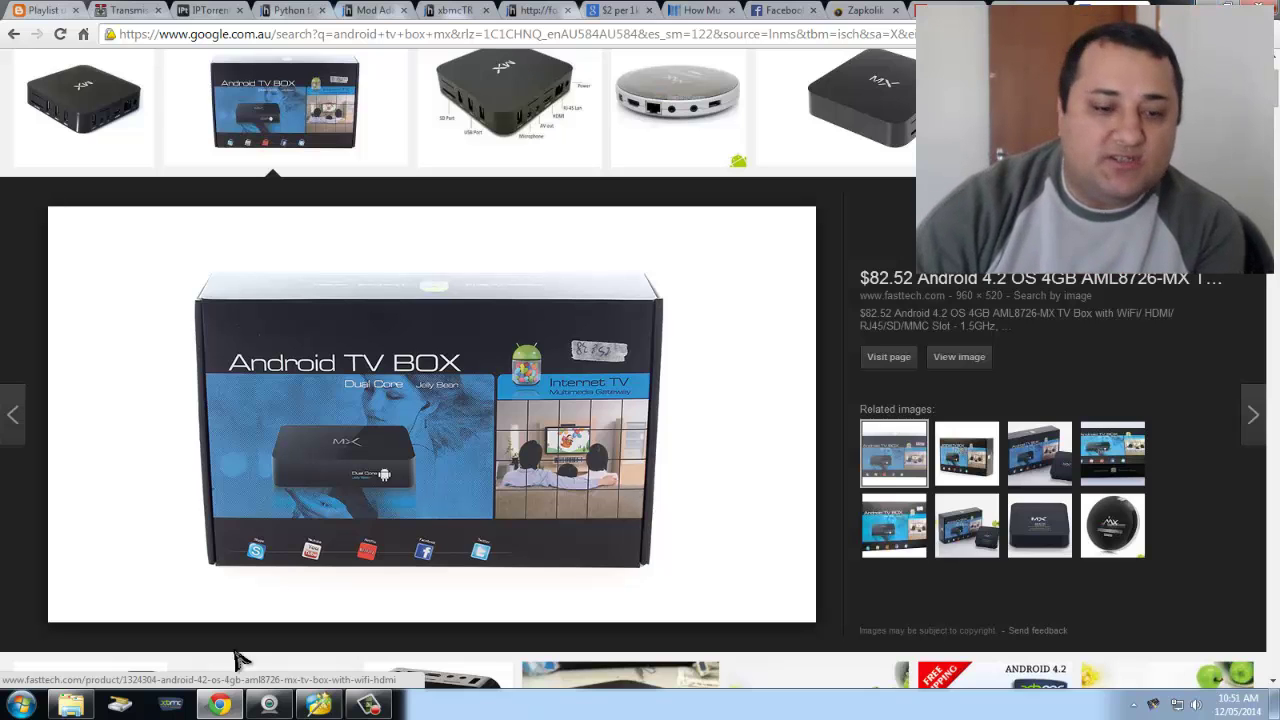
pyautogui.click(82, 706)
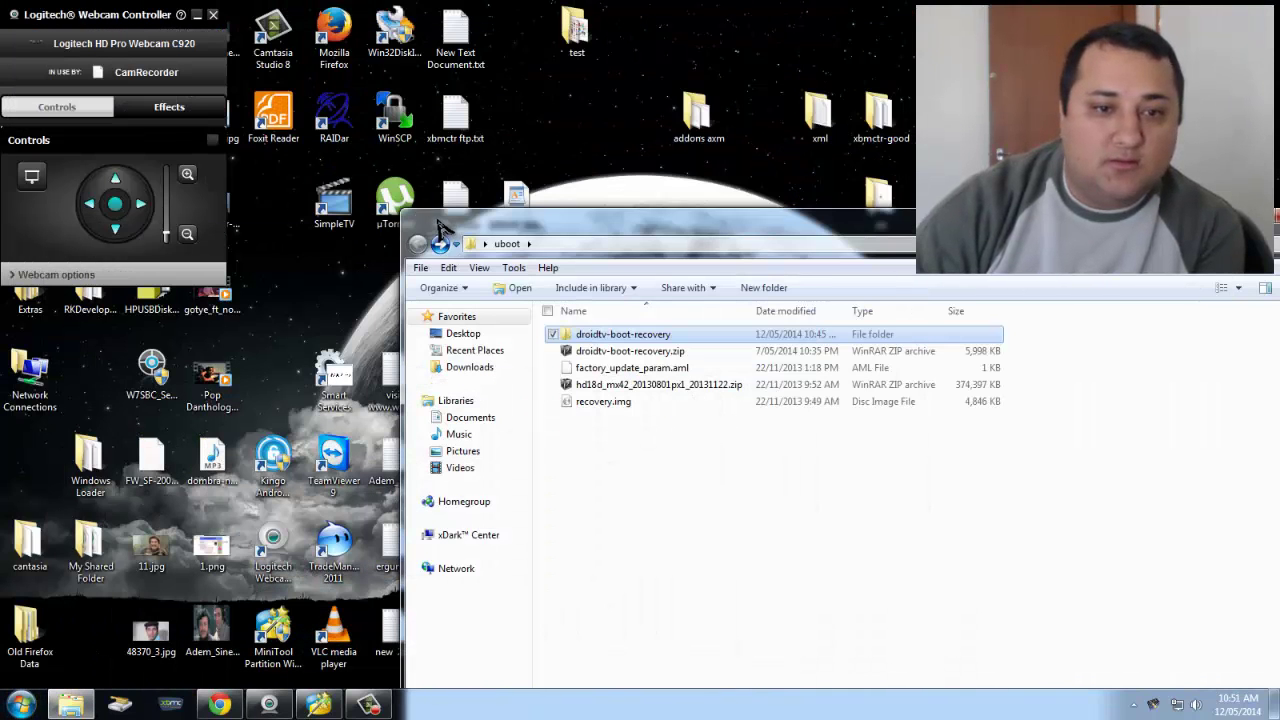
pyautogui.moveTo(420, 232); pyautogui.dragTo(518, 237)
pyautogui.click(197, 15)
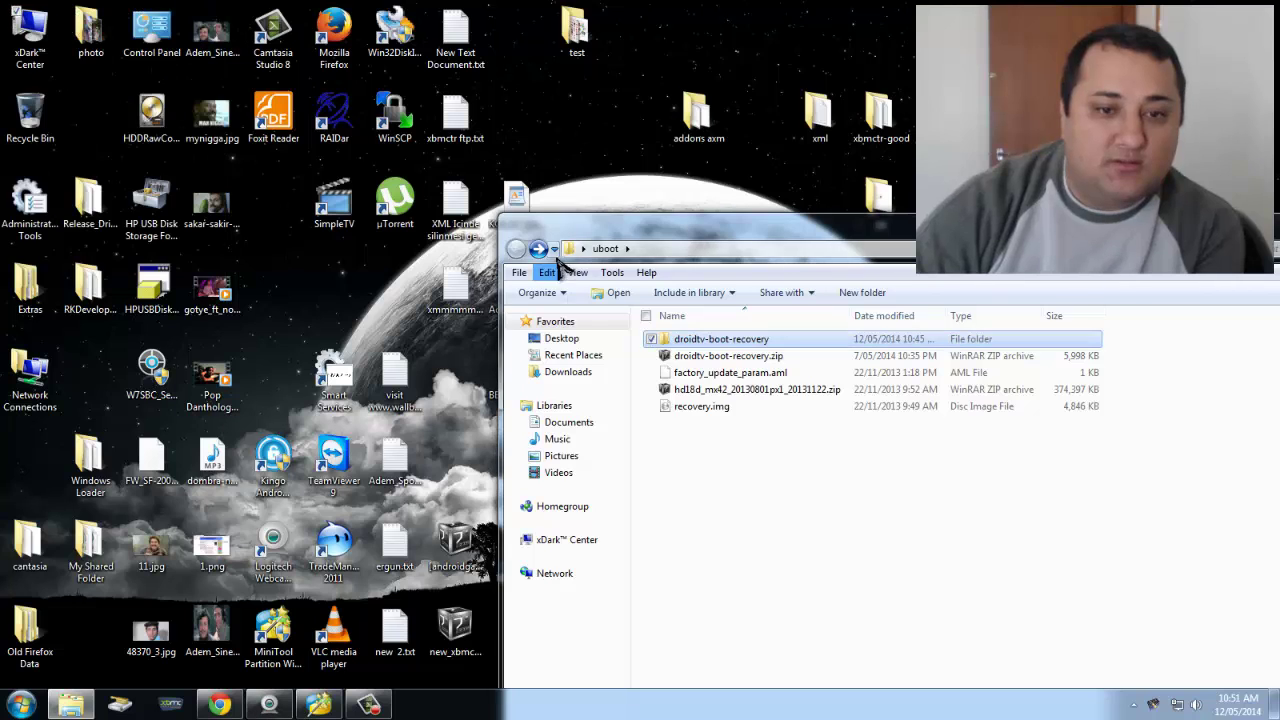
pyautogui.moveTo(648, 236); pyautogui.dragTo(647, 545)
# - Drag the win32disk folder beside the uboot folder window and open it
pyautogui.moveTo(944, 376); pyautogui.dragTo(888, 300)
pyautogui.moveTo(770, 333); pyautogui.dragTo(697, 315)
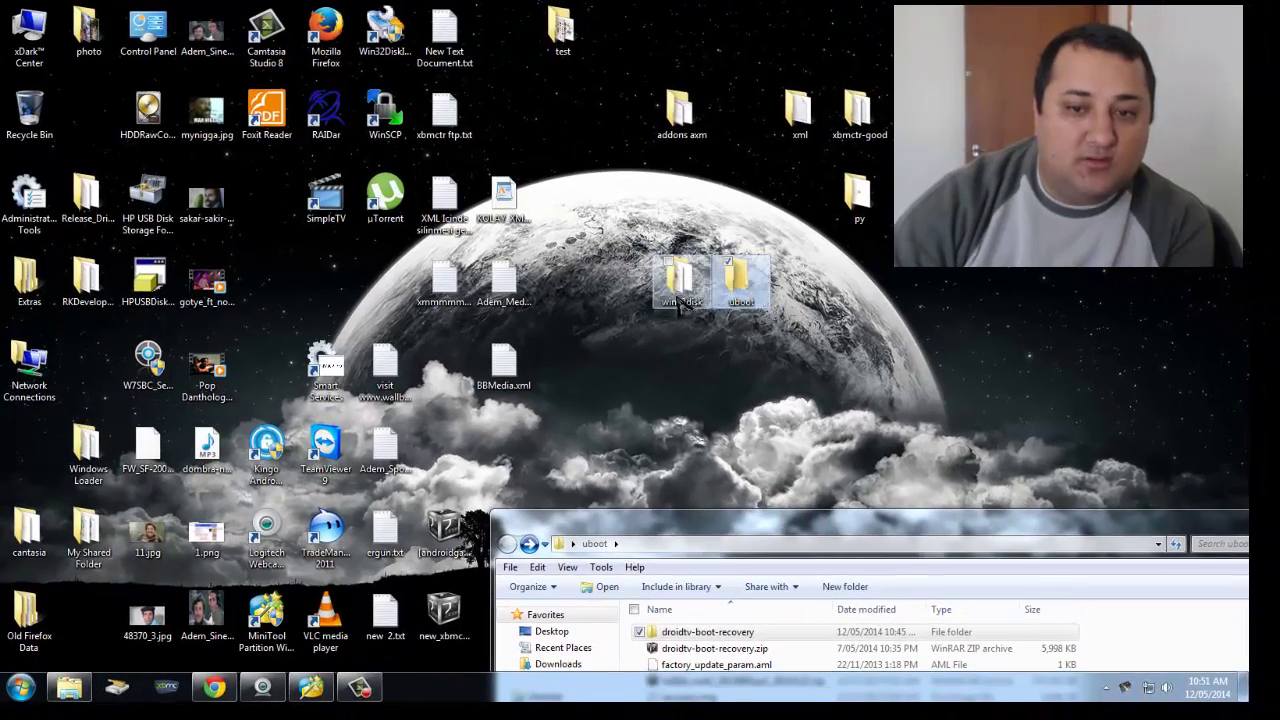
pyautogui.doubleClick(680, 290)
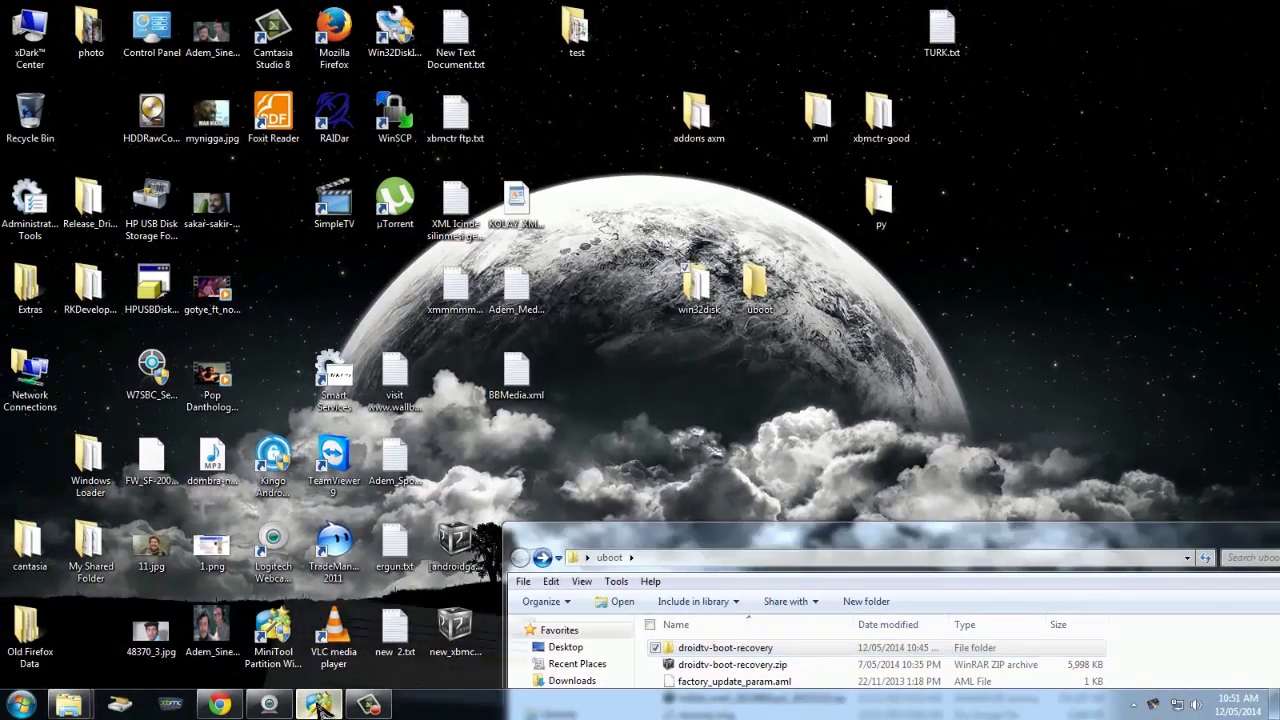
pyautogui.click(310, 704)
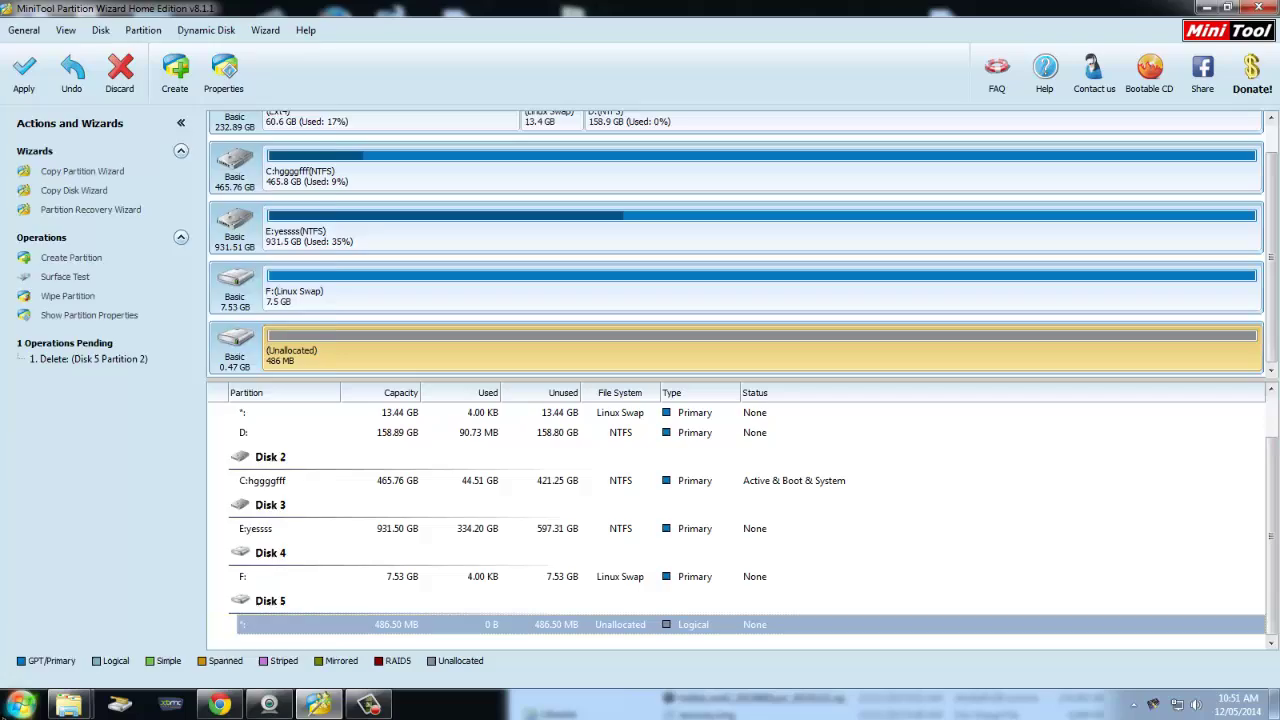
pyautogui.click(22, 704)
pyautogui.click(70, 632)
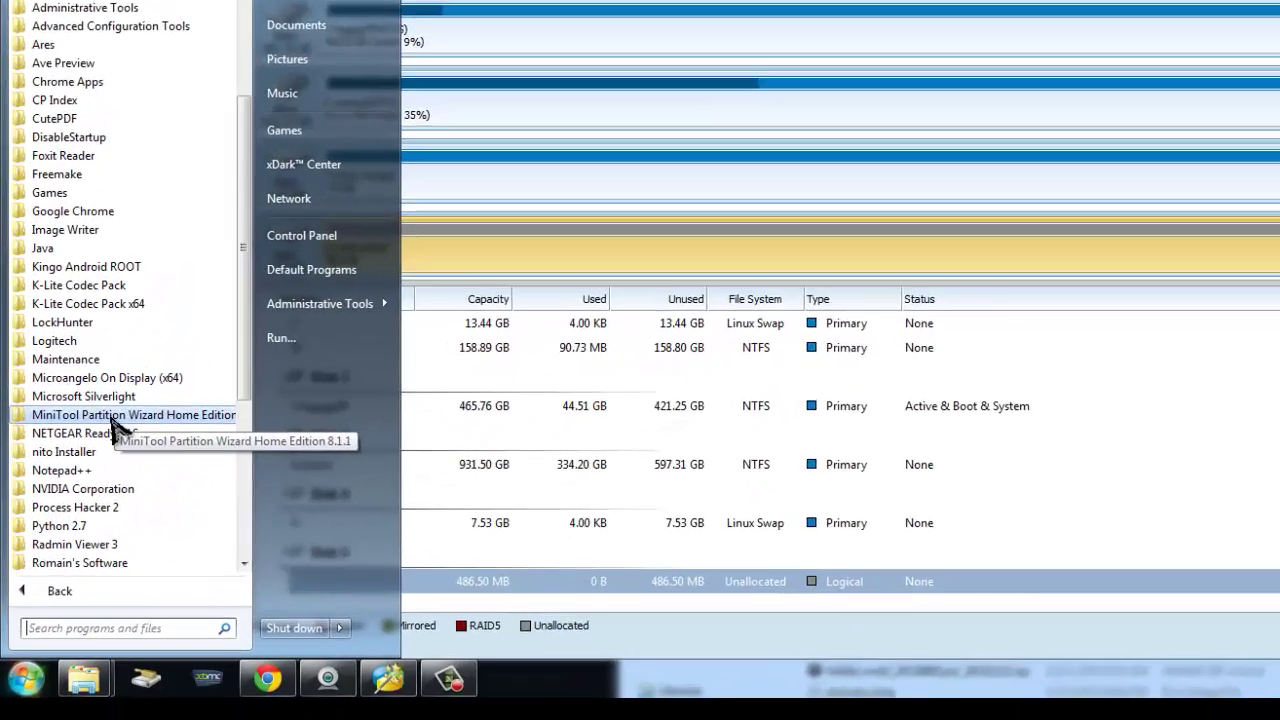
pyautogui.click(95, 488)
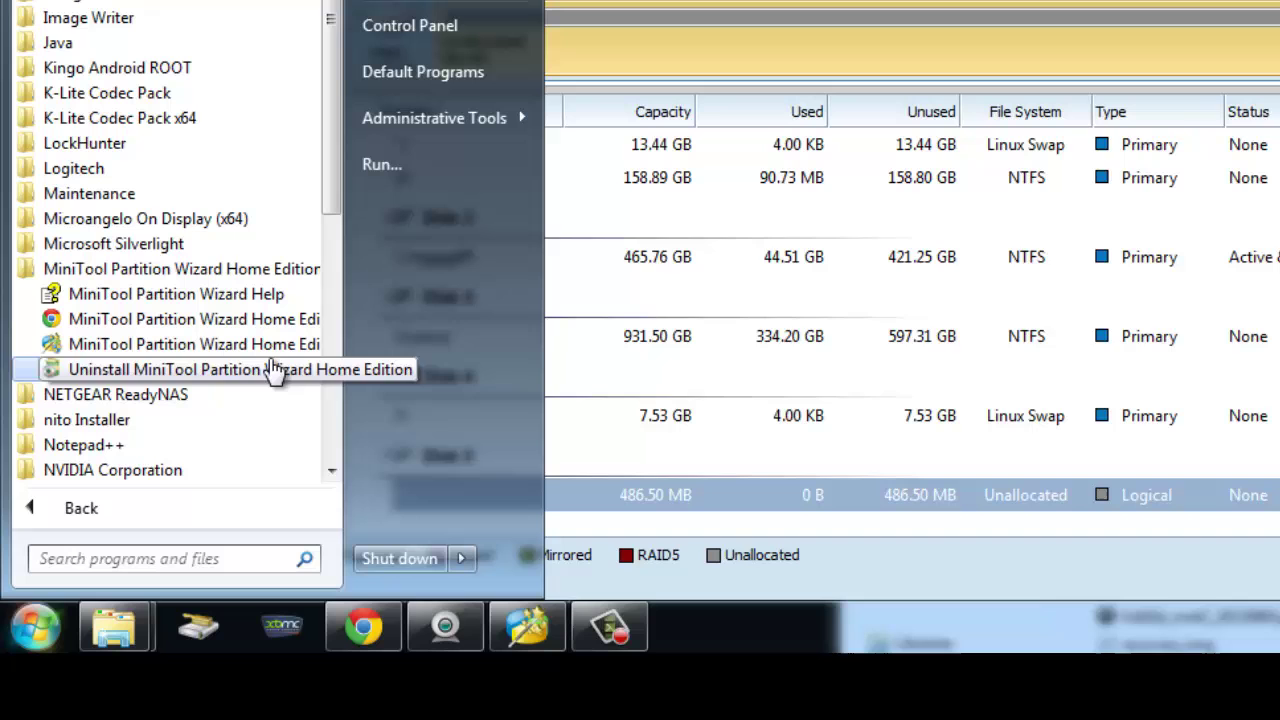
pyautogui.click(450, 415)
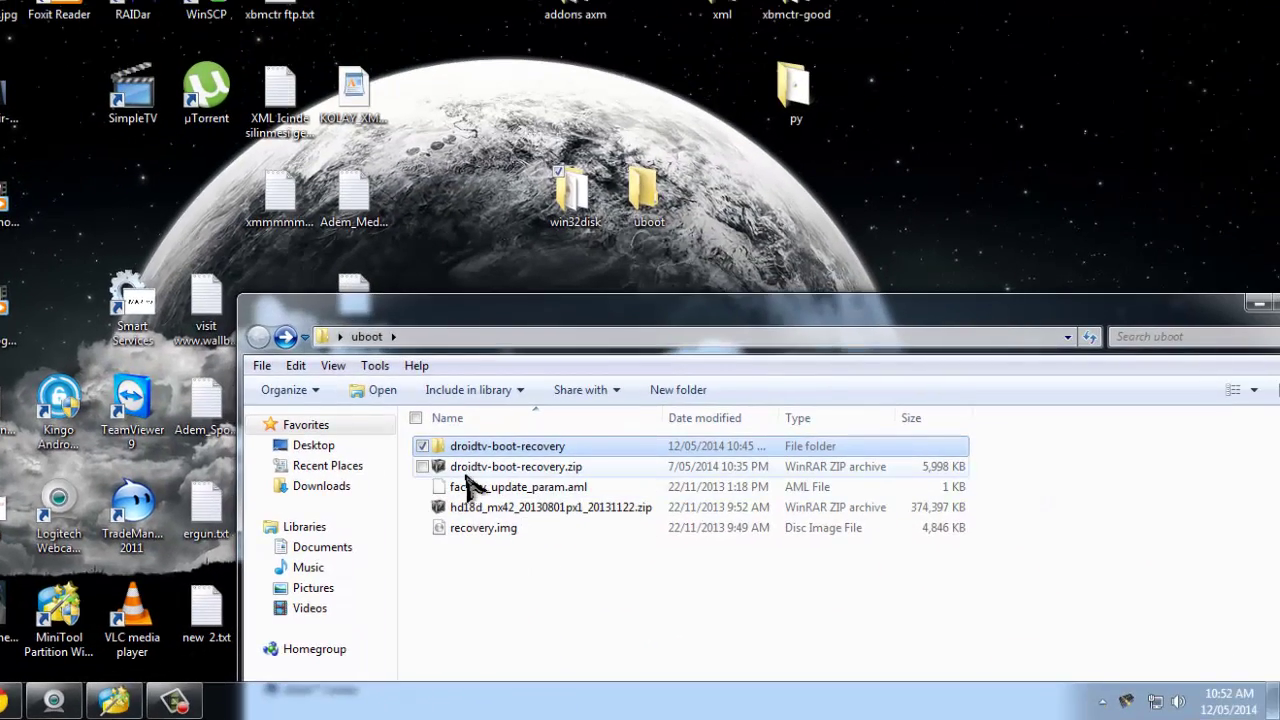
# - Open the droidtv-boot-recovery folder to check its u-boot.bin, then return to uboot
pyautogui.click(528, 470)
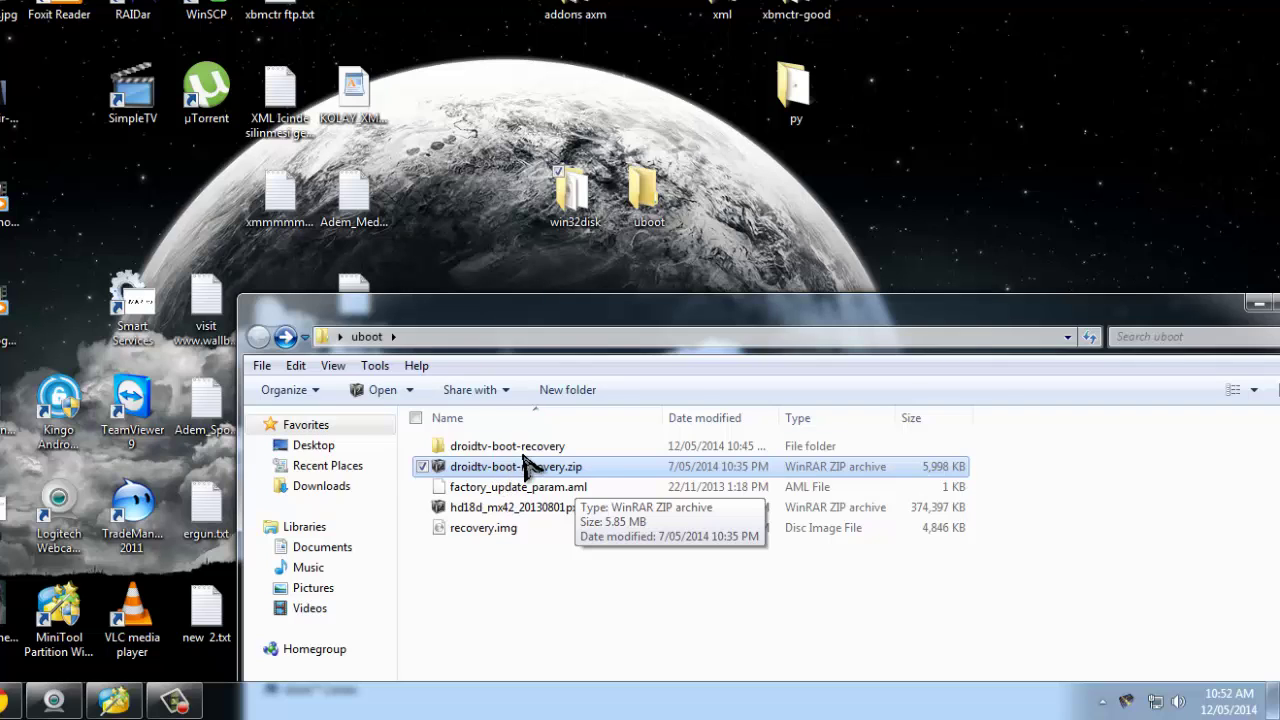
pyautogui.doubleClick(525, 447)
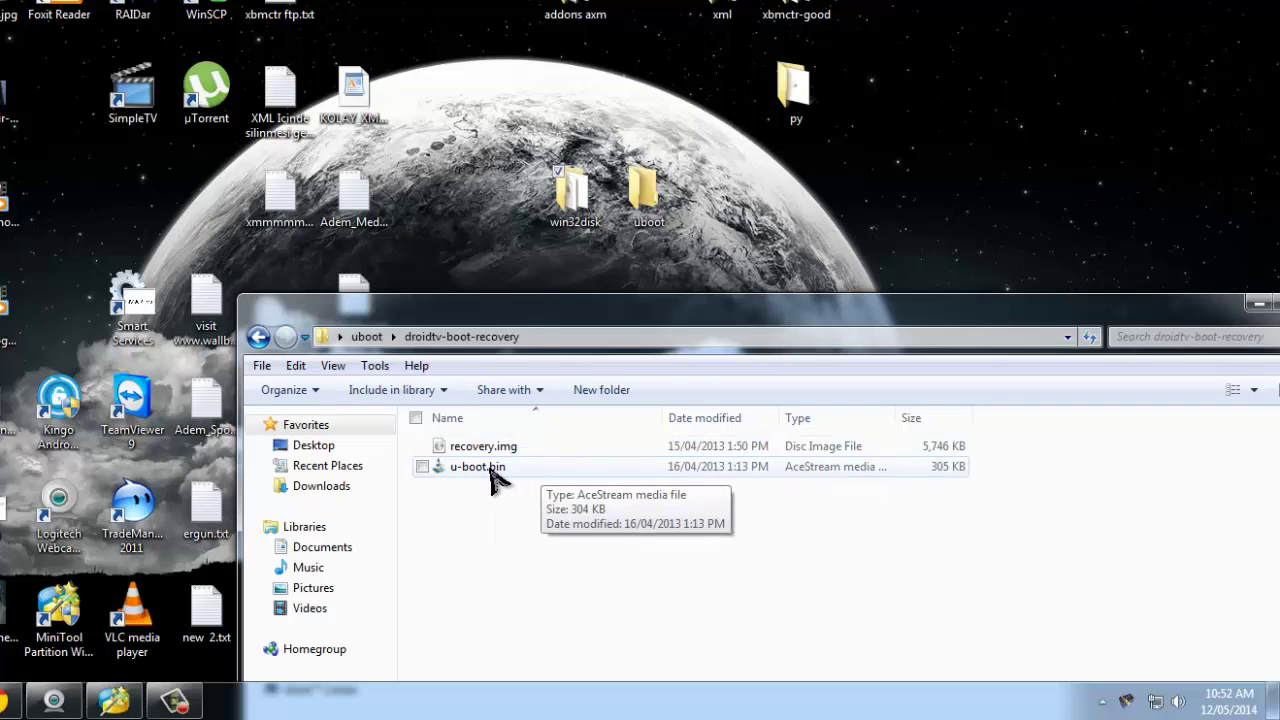
pyautogui.click(493, 476)
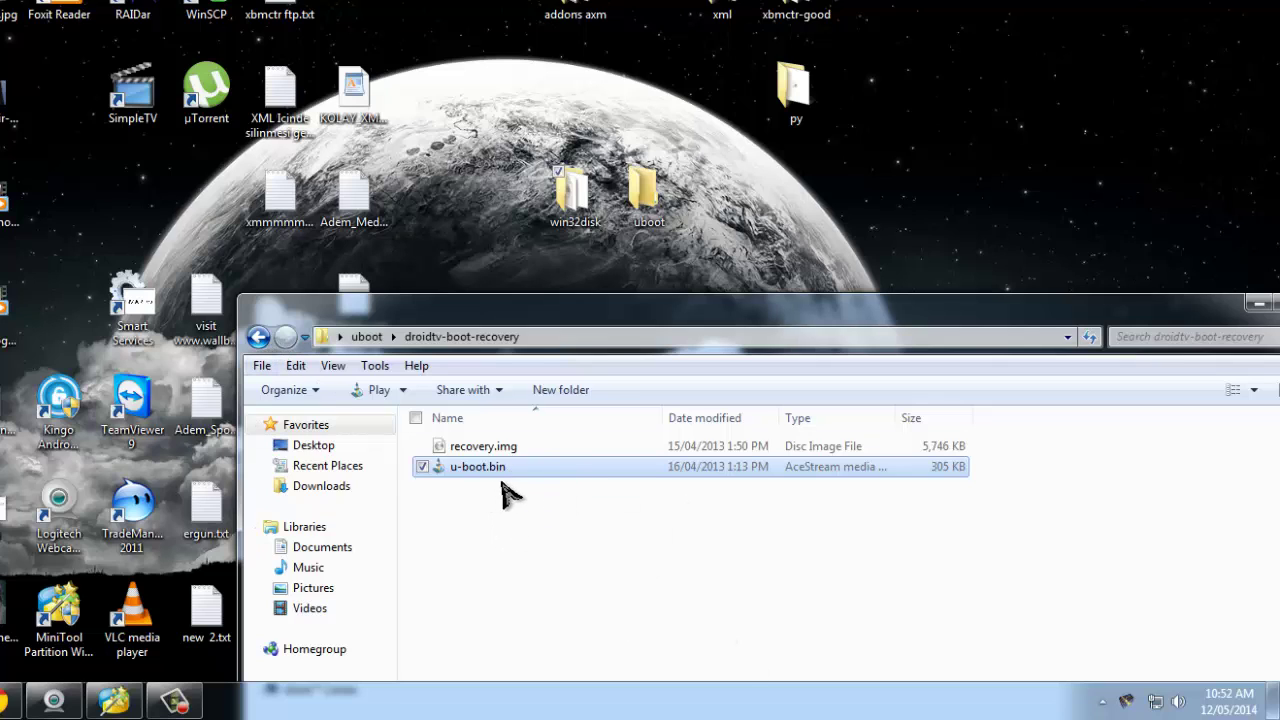
pyautogui.moveTo(549, 292); pyautogui.dragTo(462, 75)
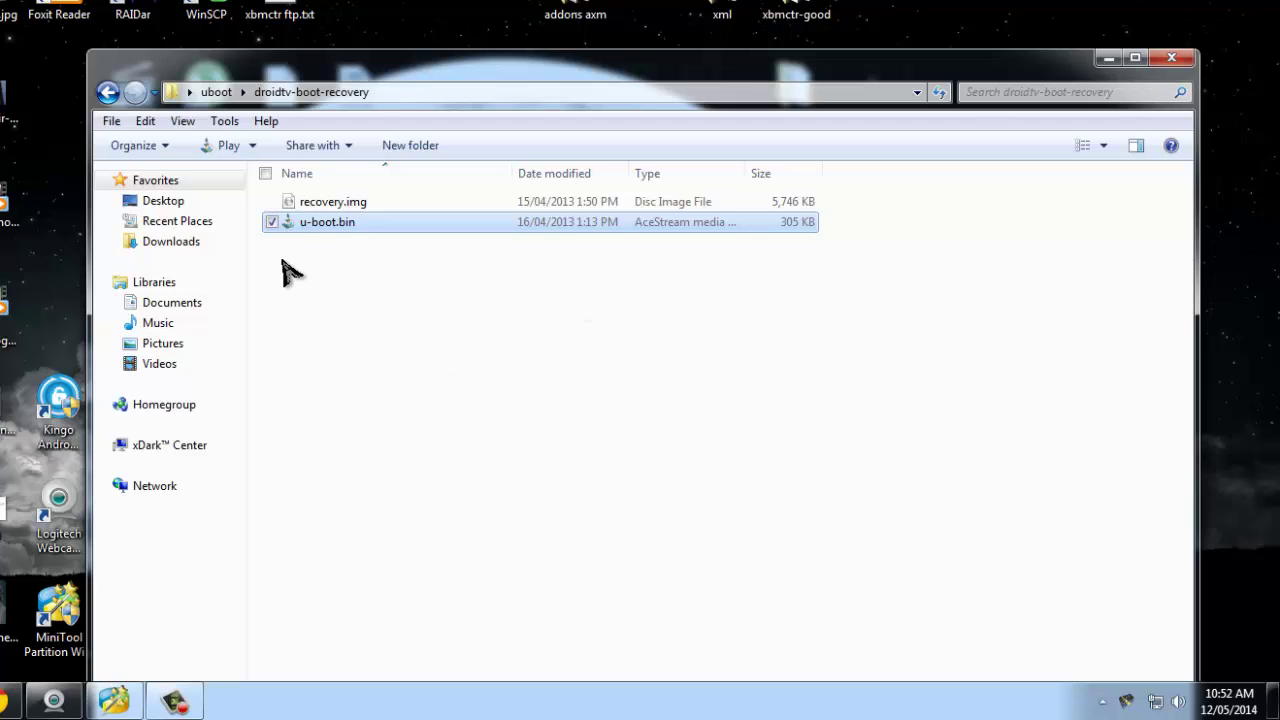
pyautogui.click(108, 92)
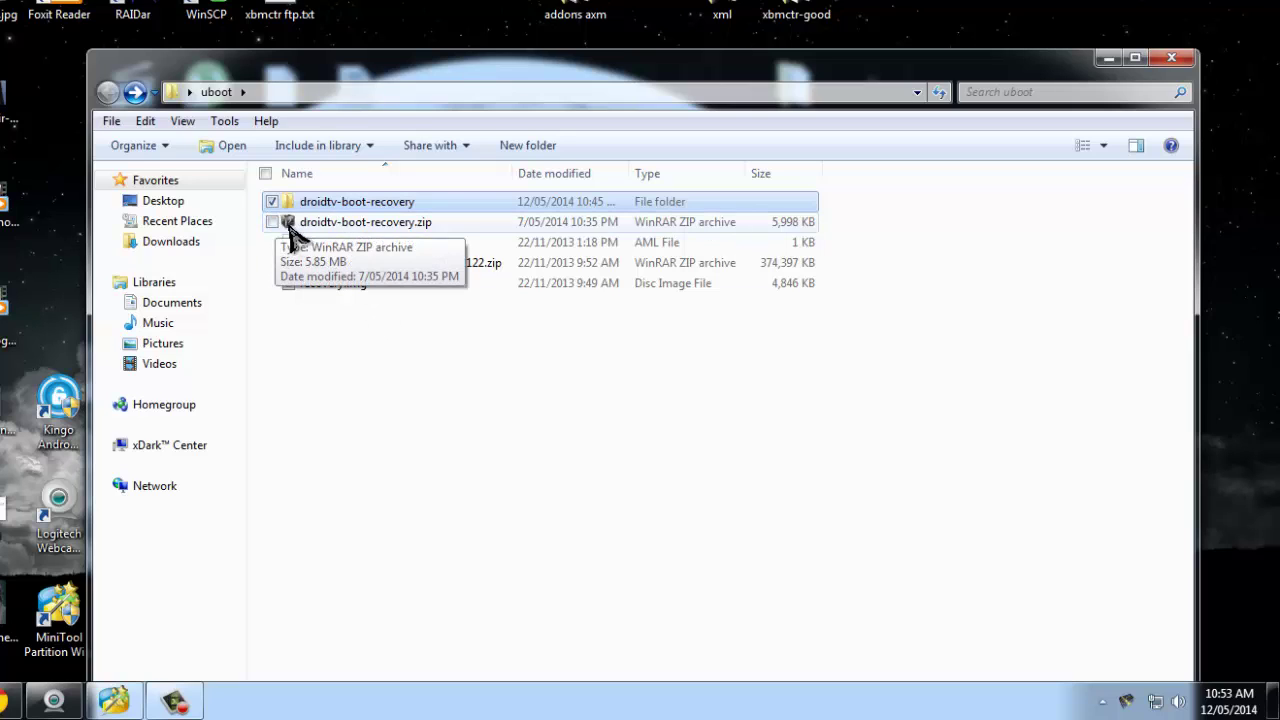
# - Move droidtv-boot-recovery.zip into the droidtv-boot-recovery folder and shift the uboot window right
pyautogui.moveTo(288, 222); pyautogui.dragTo(293, 209)
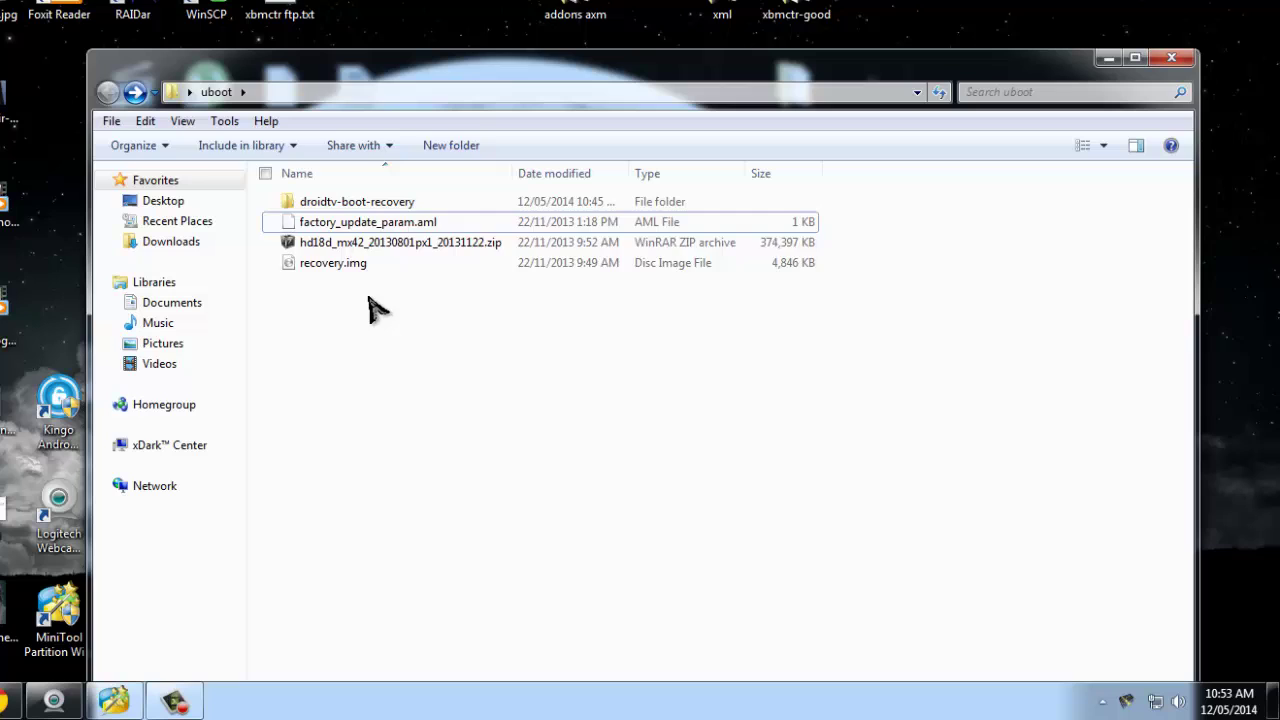
pyautogui.moveTo(369, 307)
pyautogui.mouseDown()
pyautogui.moveTo(343, 225)
pyautogui.moveTo(366, 251)
pyautogui.moveTo(380, 329)
pyautogui.moveTo(372, 250)
pyautogui.moveTo(388, 302)
pyautogui.mouseUp()
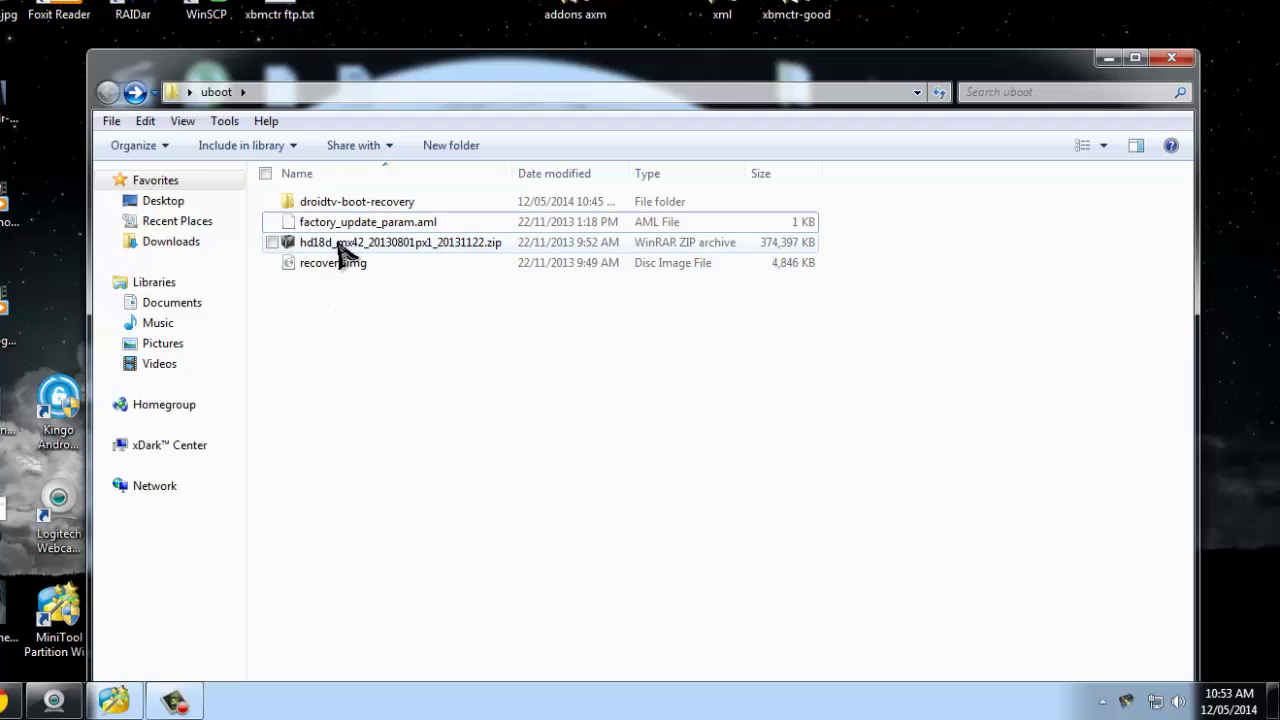
pyautogui.click(338, 248)
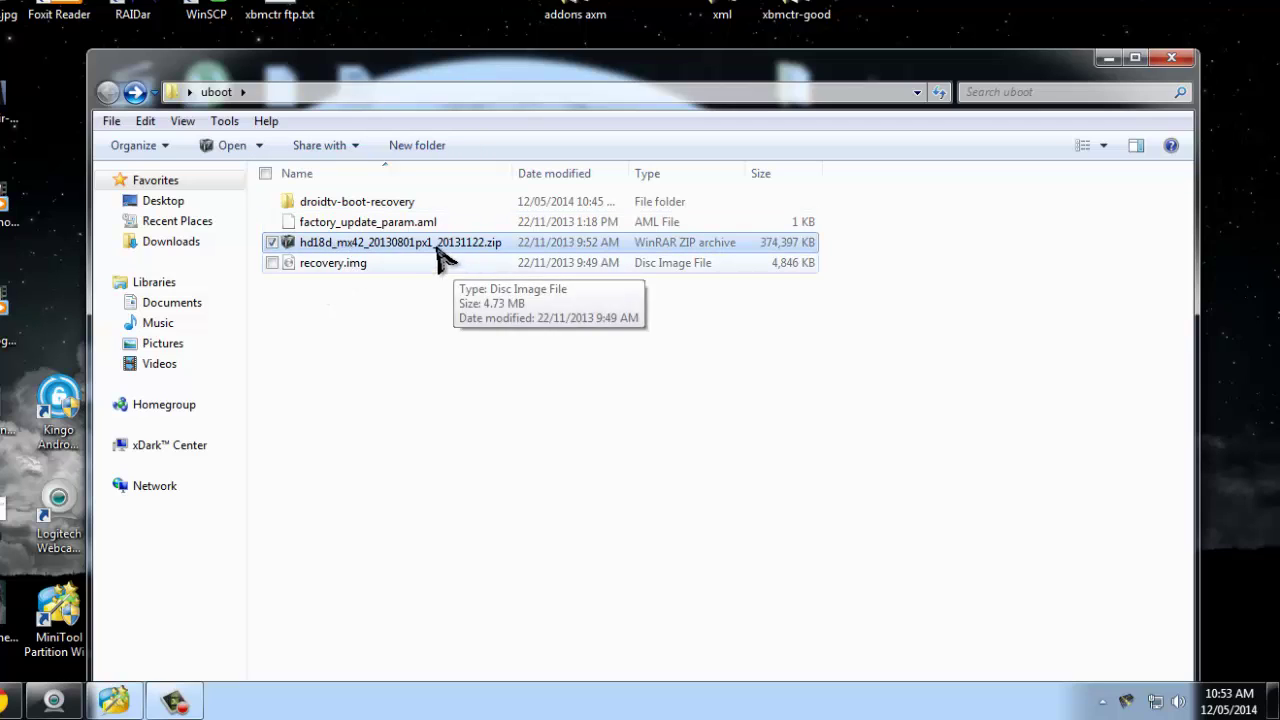
pyautogui.click(390, 224)
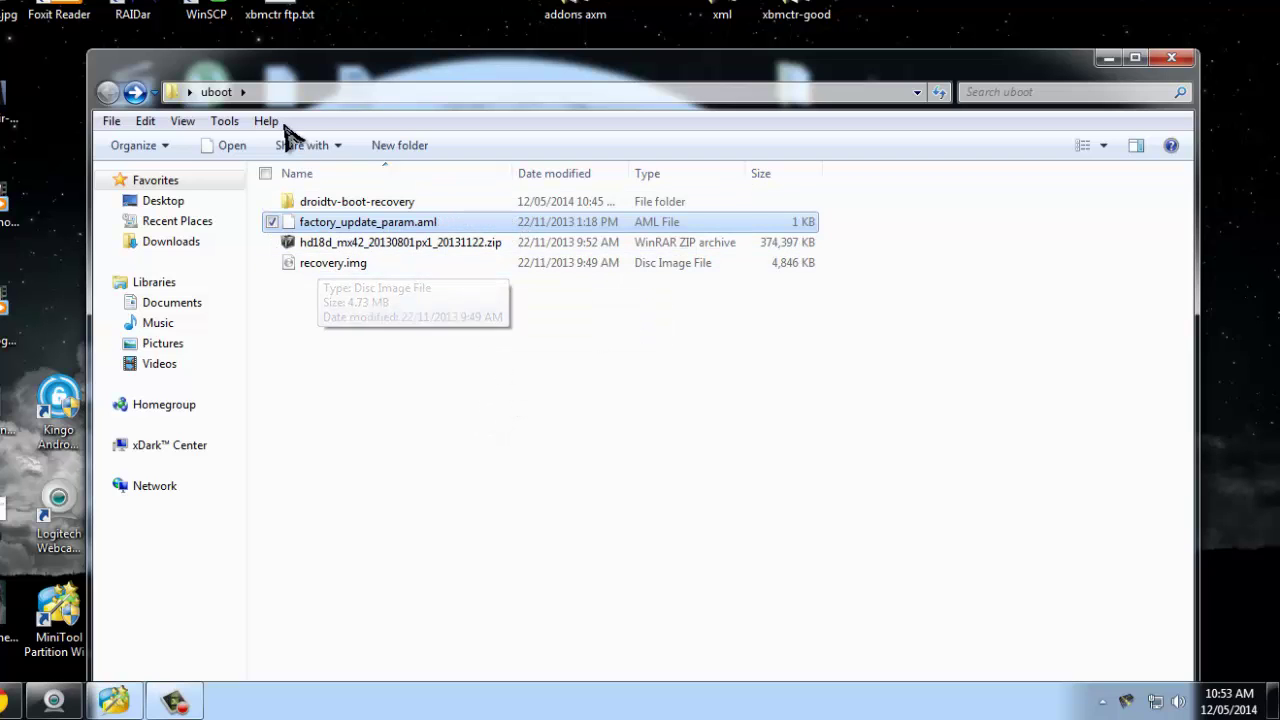
pyautogui.moveTo(409, 114); pyautogui.dragTo(550, 97)
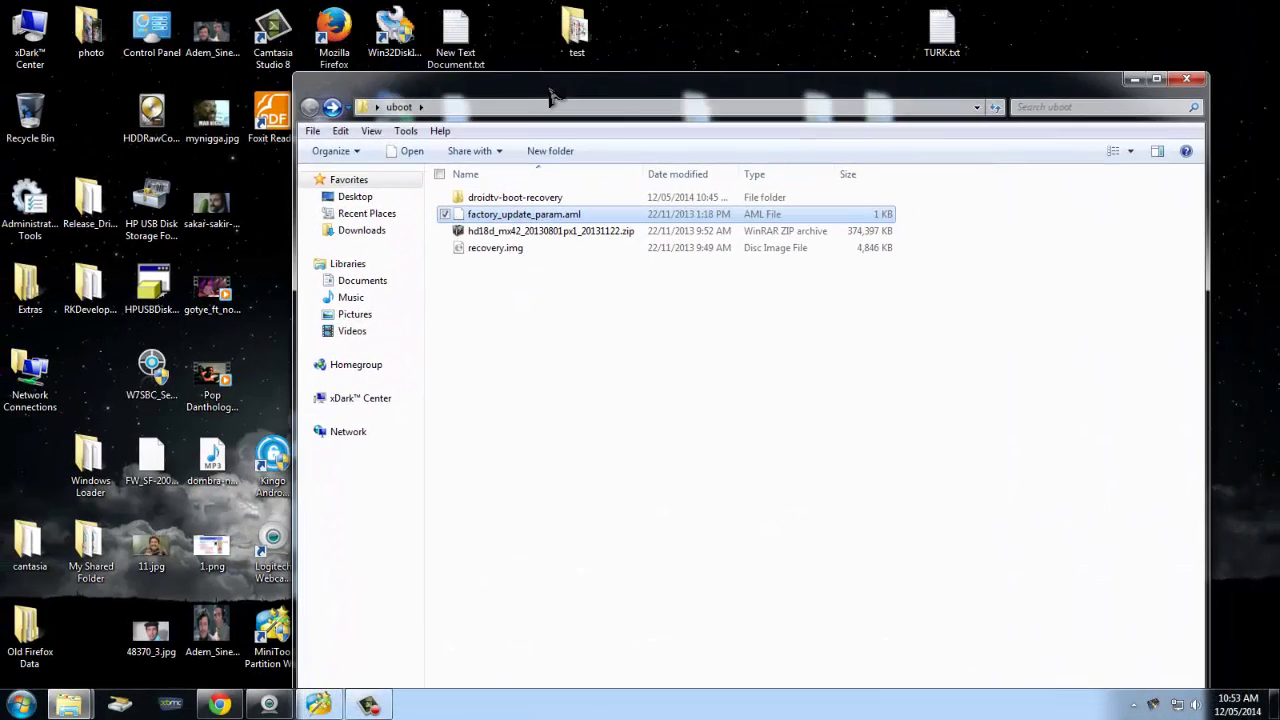
# - Open removable disk I: from the drives list and launch HP USB Disk Storage Format Tool
pyautogui.moveTo(293, 75); pyautogui.dragTo(415, 177)
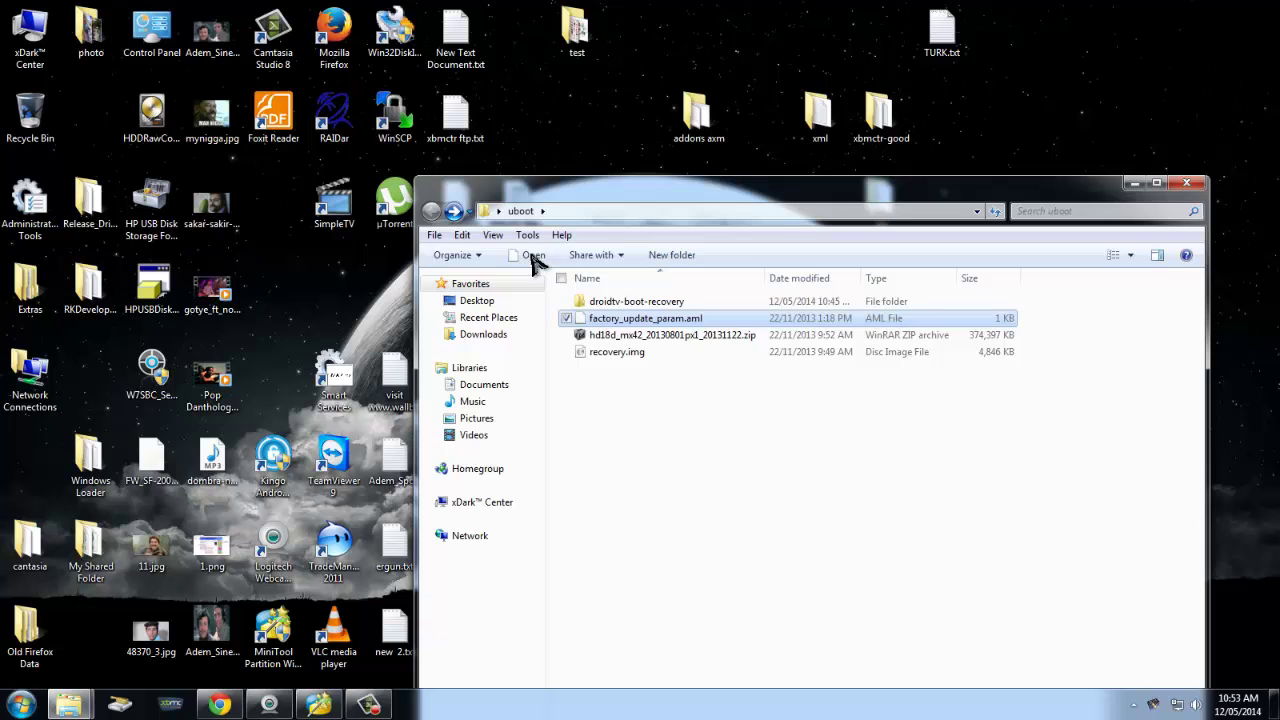
pyautogui.doubleClick(12, 22)
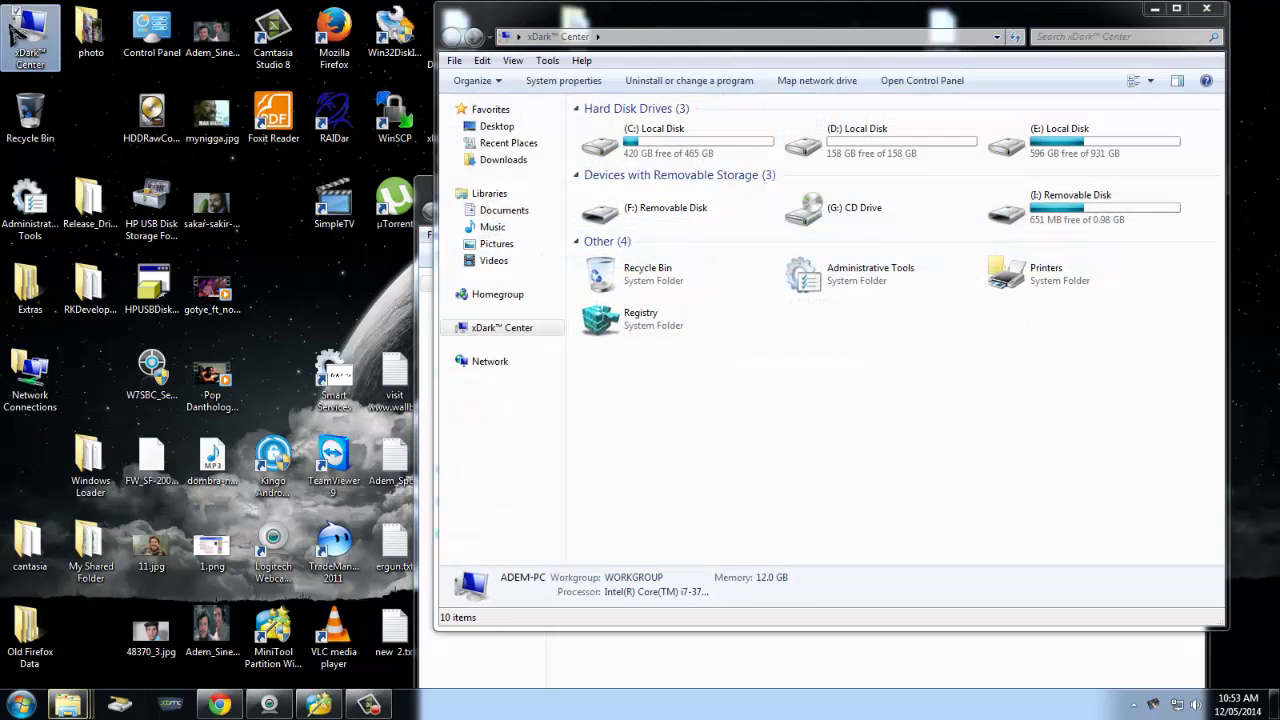
pyautogui.moveTo(855, 27); pyautogui.dragTo(557, 27)
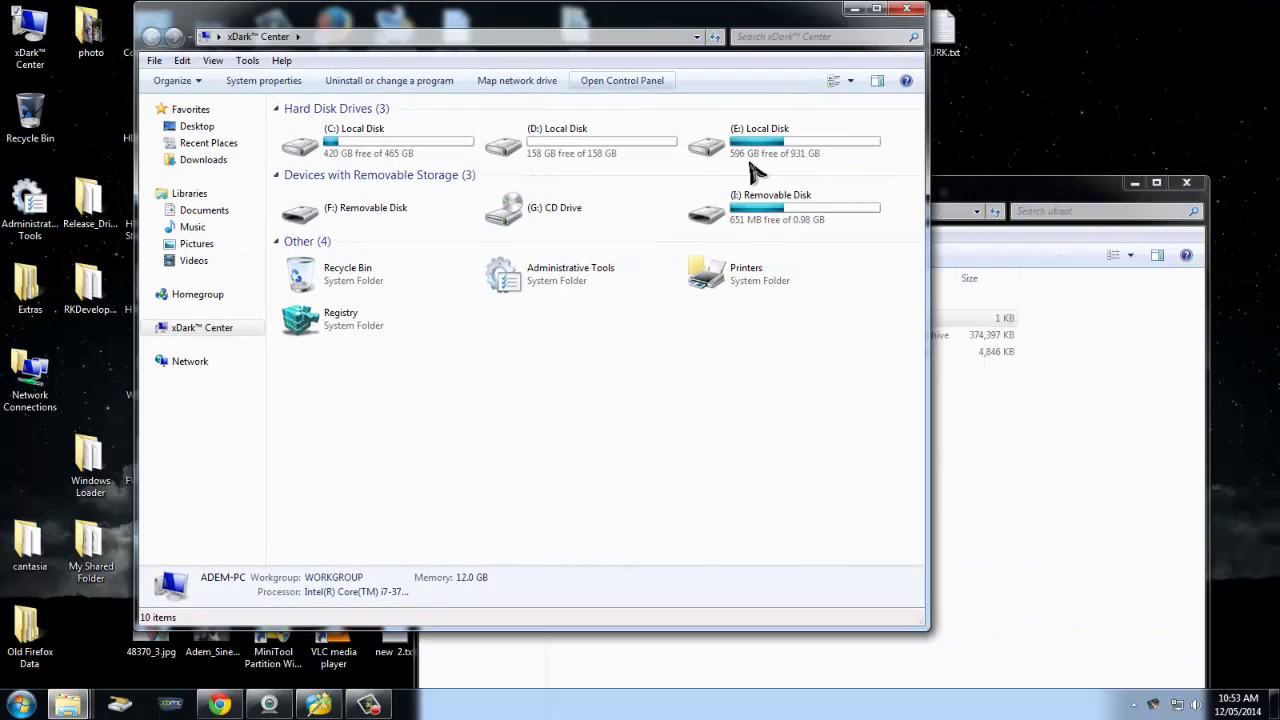
pyautogui.doubleClick(812, 214)
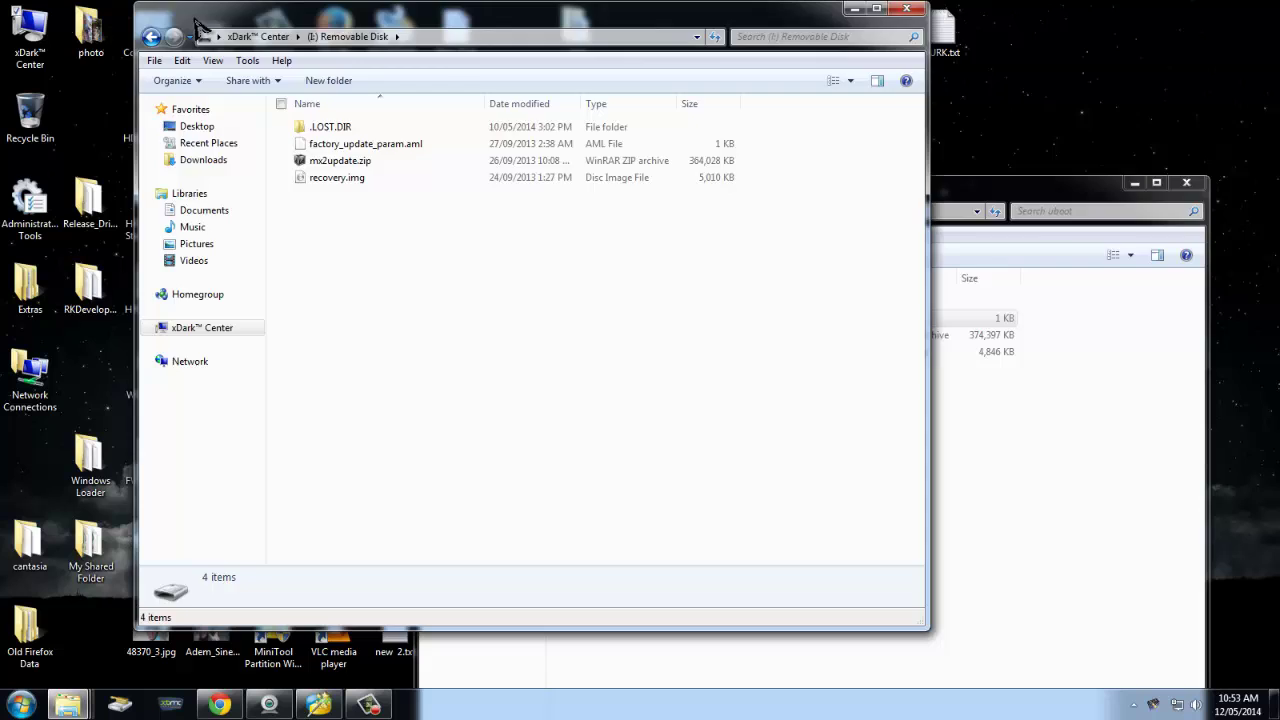
pyautogui.moveTo(197, 25); pyautogui.dragTo(476, 38)
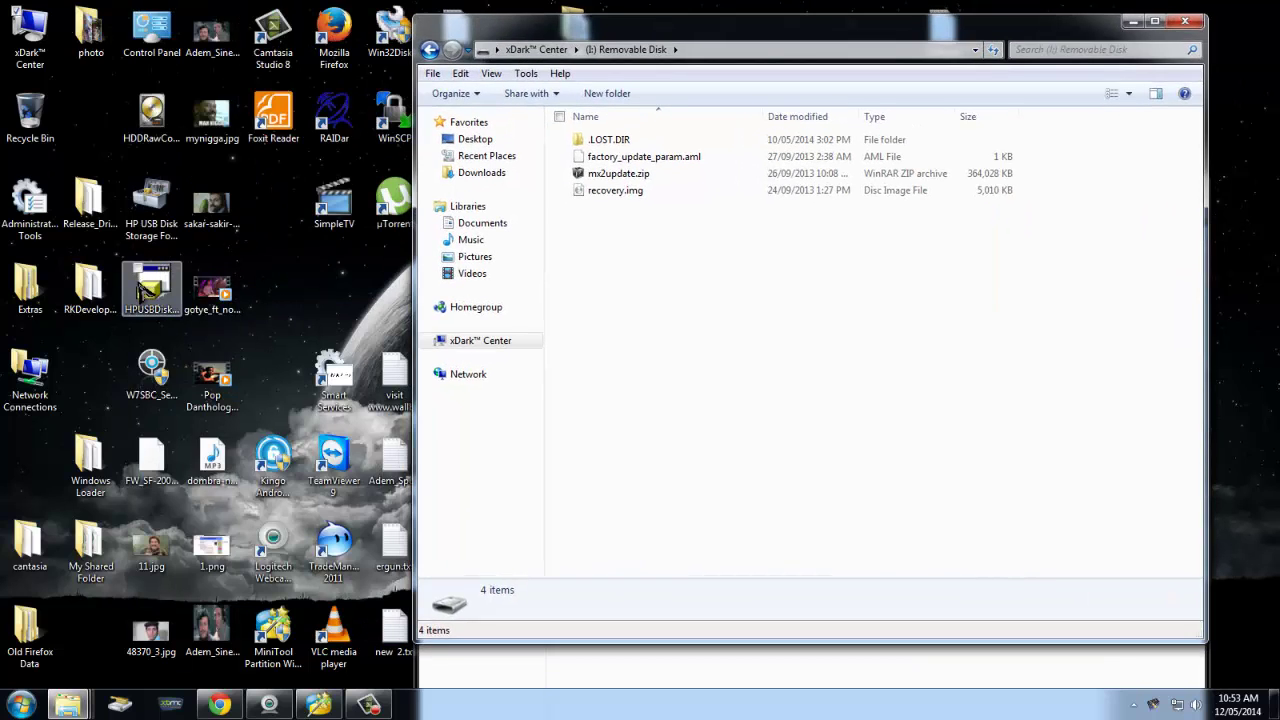
pyautogui.doubleClick(148, 288)
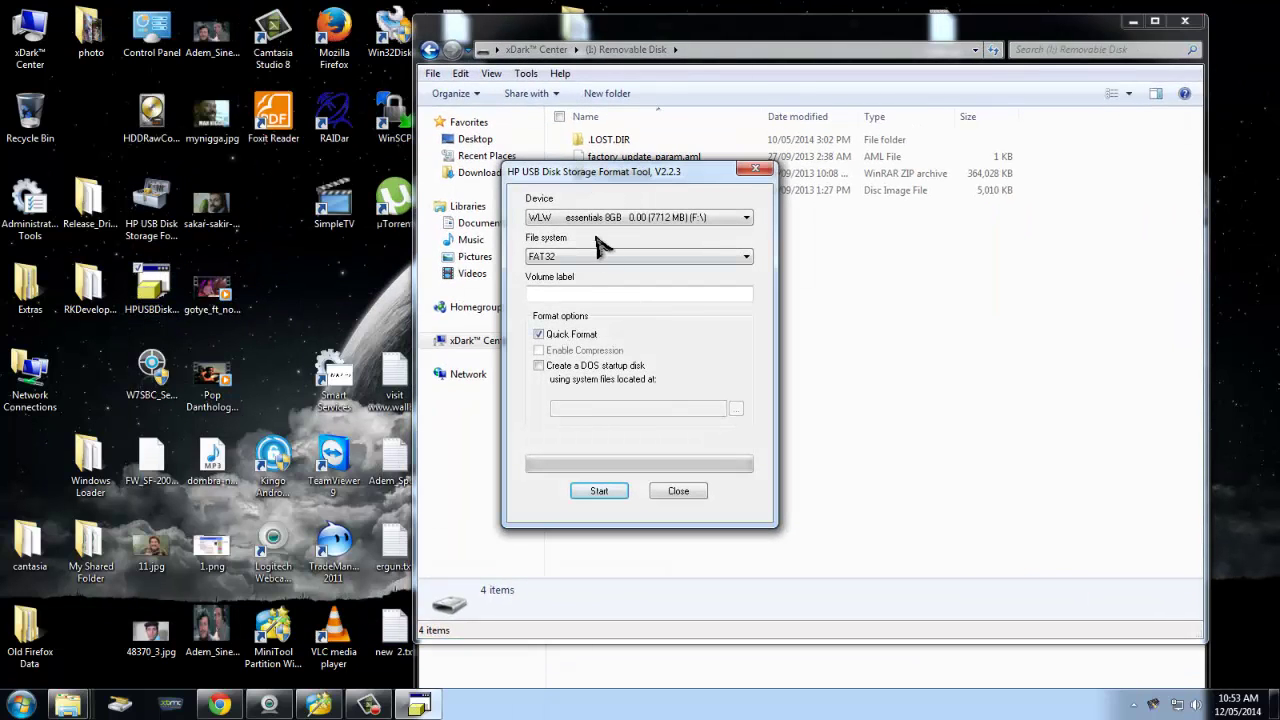
# - Format the 7600 MB I: USB device as FAT32, then decline a second format run
pyautogui.click(640, 217)
pyautogui.click(600, 236)
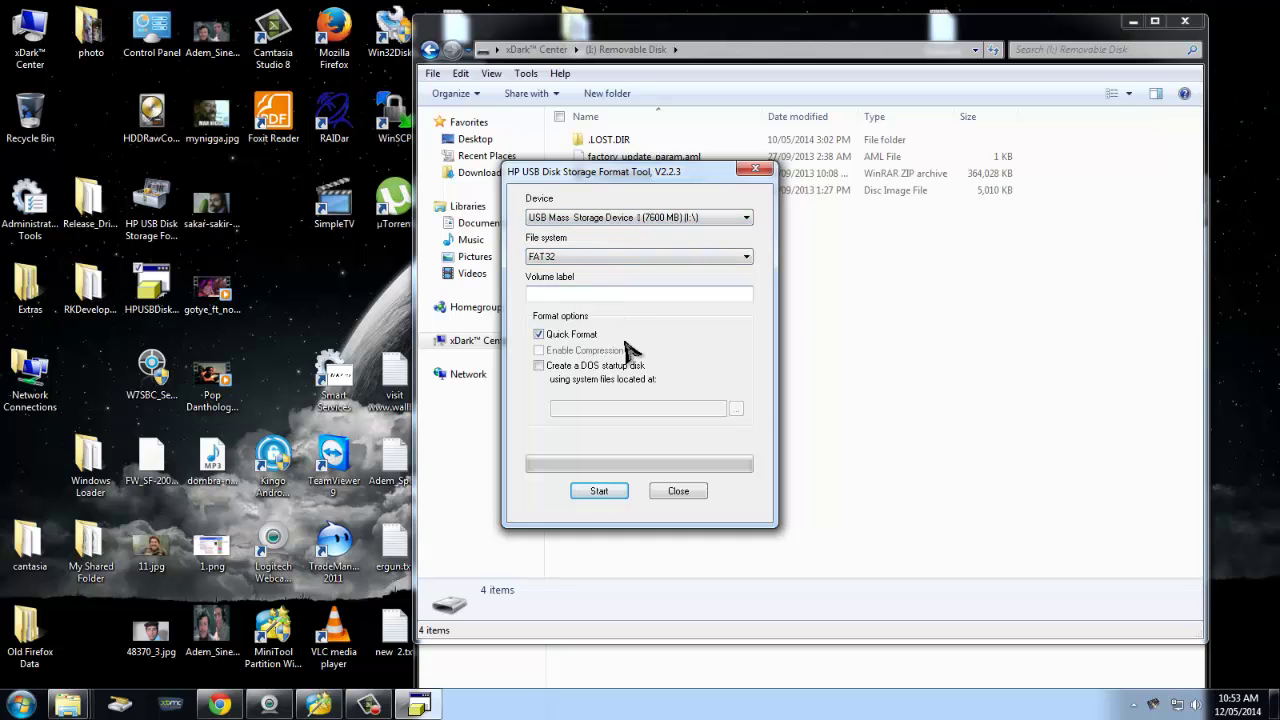
pyautogui.click(603, 491)
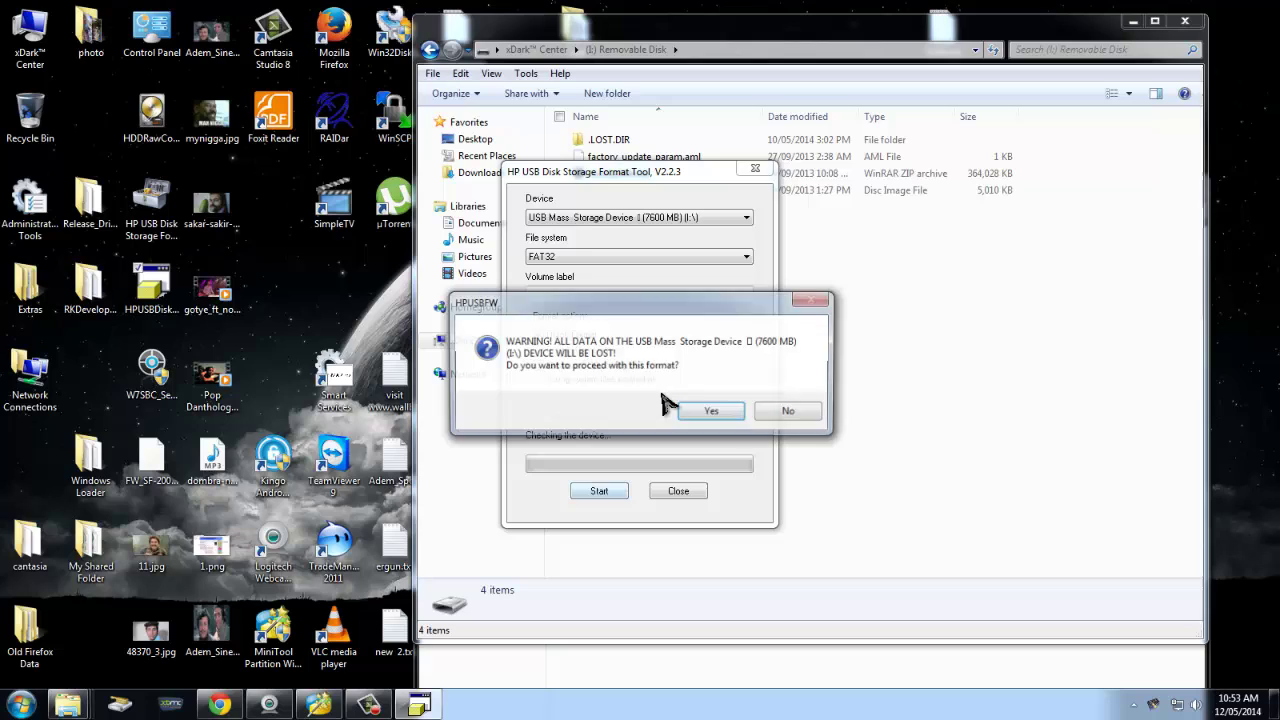
pyautogui.click(697, 411)
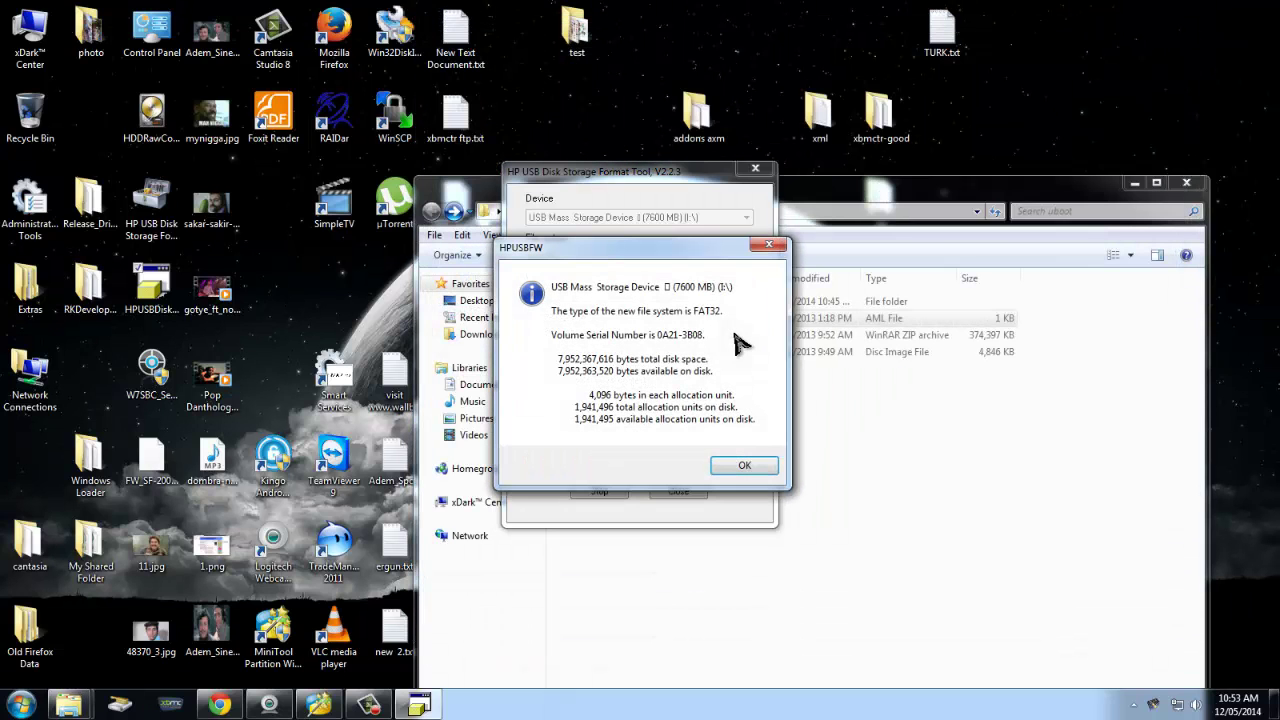
pyautogui.click(749, 466)
pyautogui.click(602, 491)
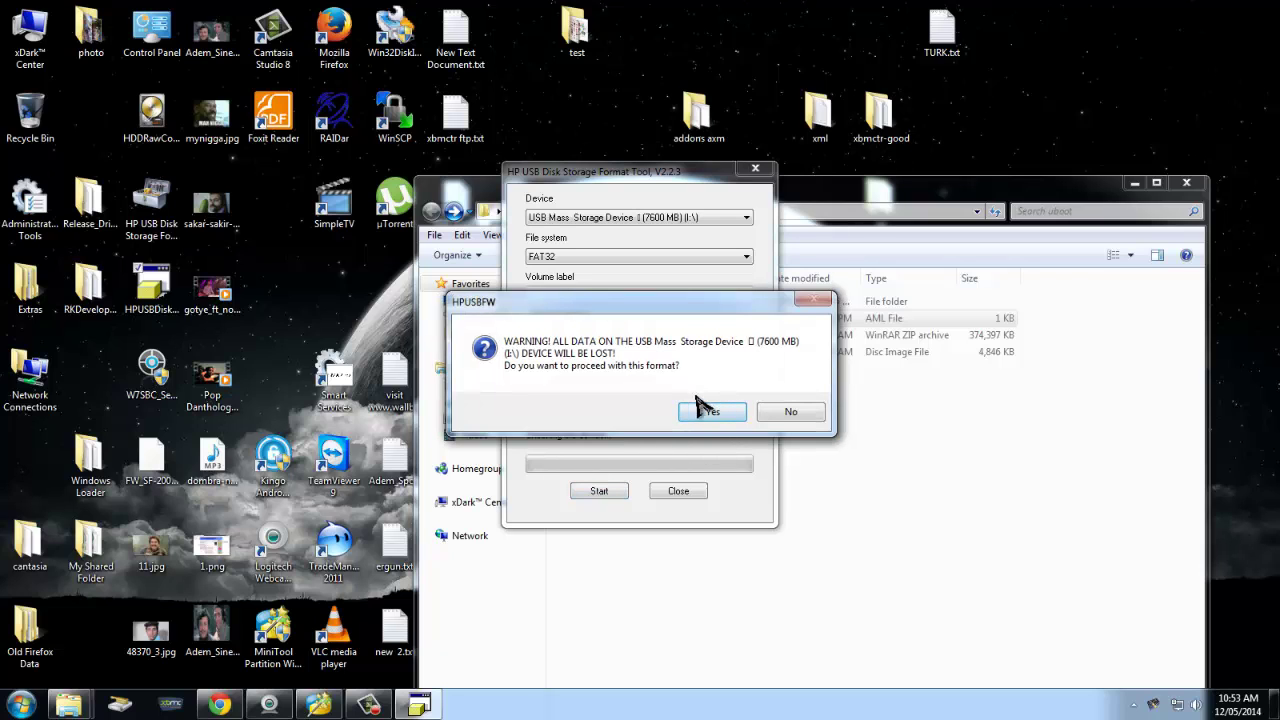
pyautogui.click(783, 413)
# - Close the format tool and confirm the I: removable disk is empty
pyautogui.click(690, 491)
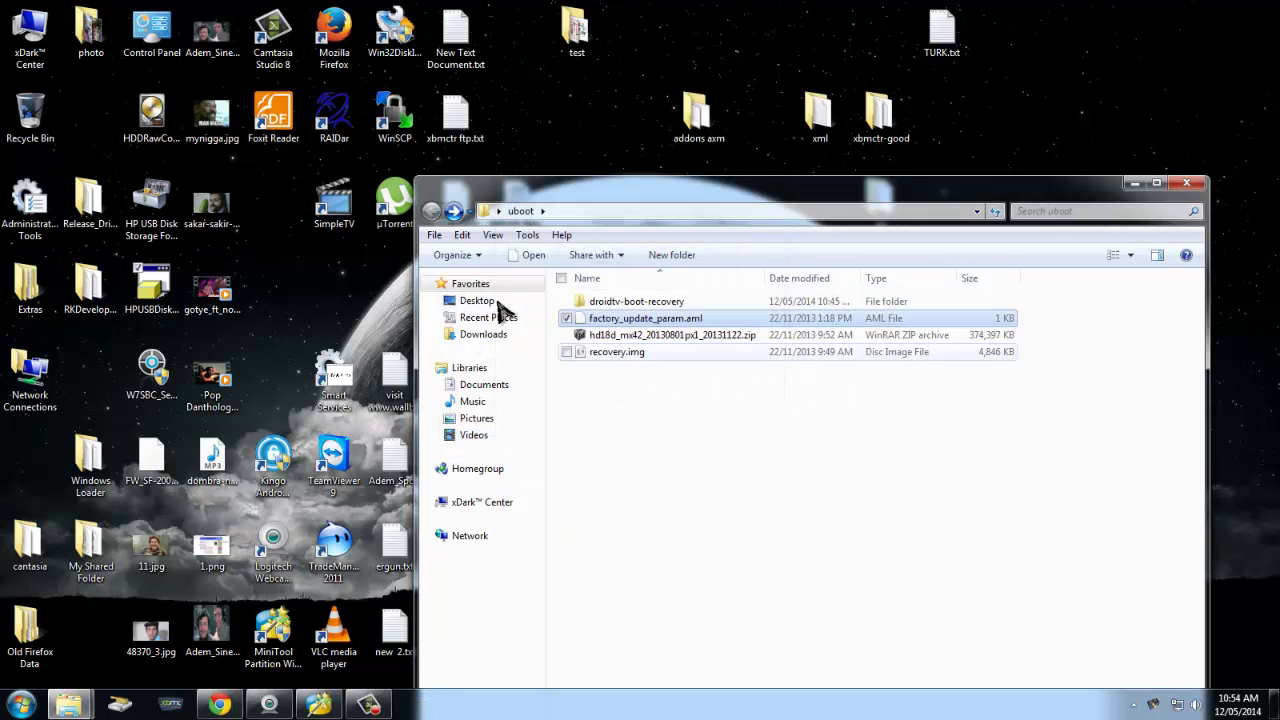
pyautogui.doubleClick(30, 35)
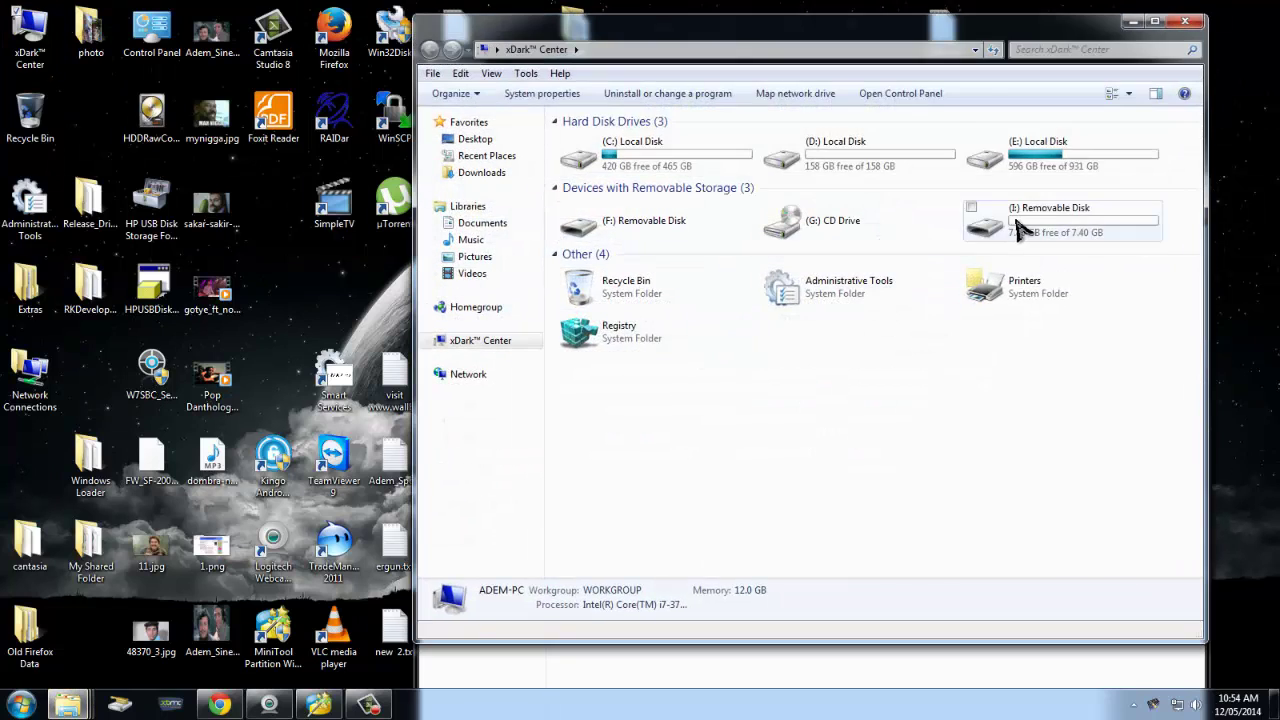
pyautogui.doubleClick(1018, 228)
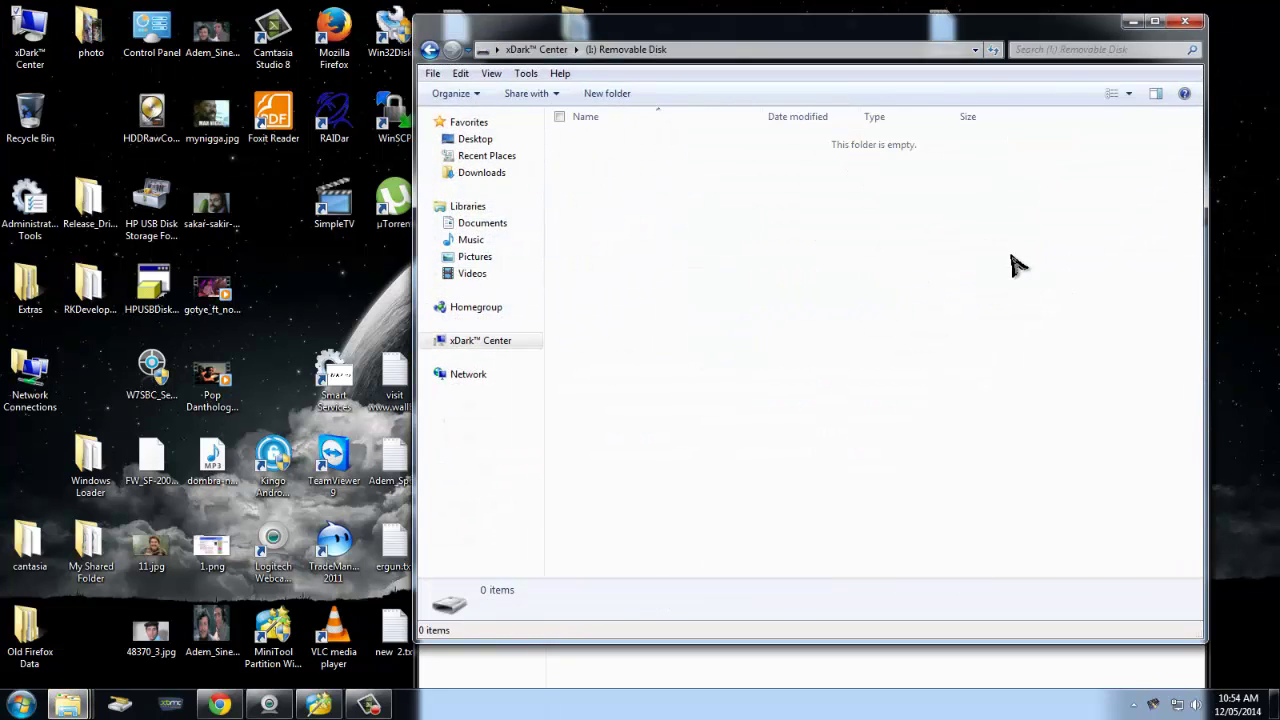
pyautogui.click(1188, 24)
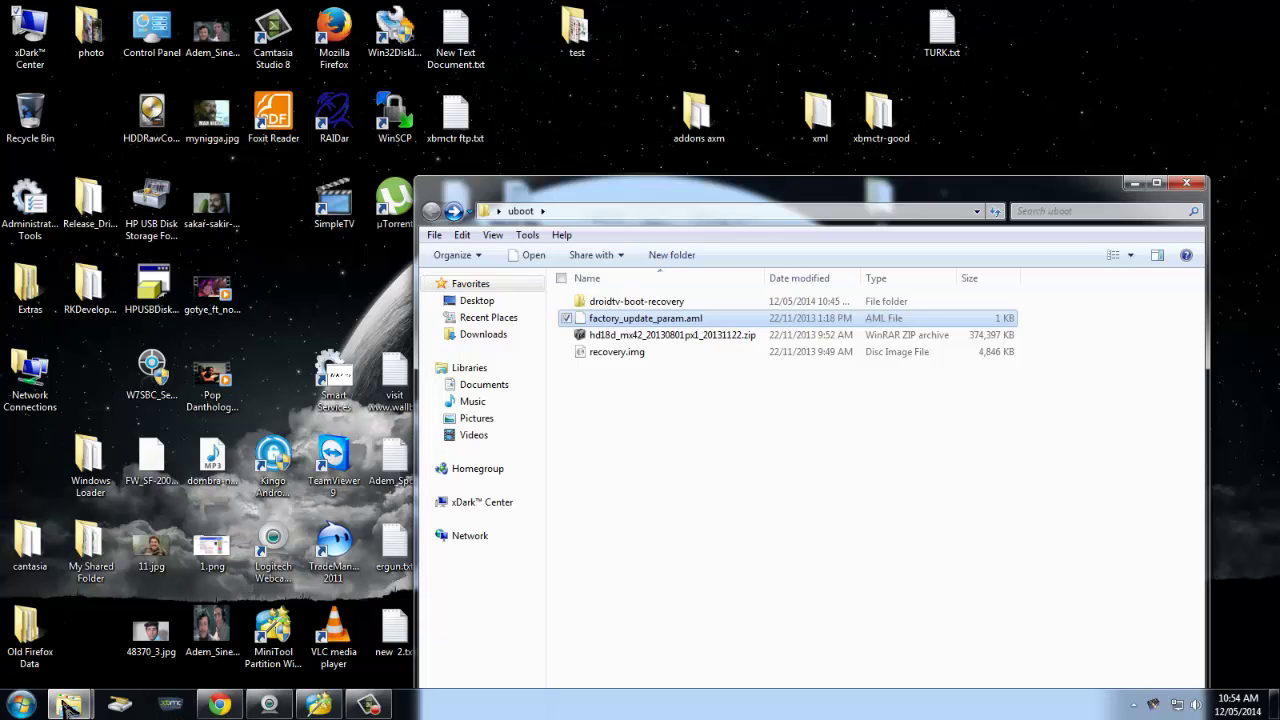
# - Launch Win32DiskImager.exe from the win32disk folder window
pyautogui.moveTo(68, 706)
pyautogui.click(240, 627)
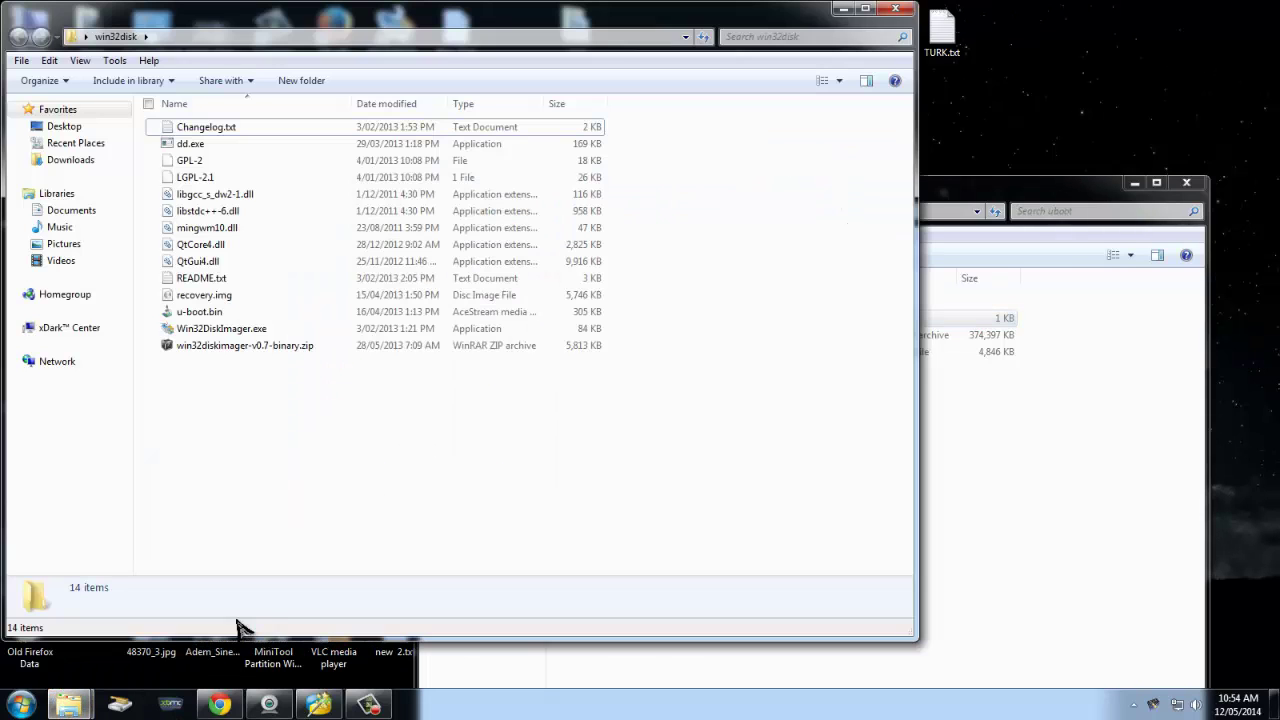
pyautogui.doubleClick(218, 332)
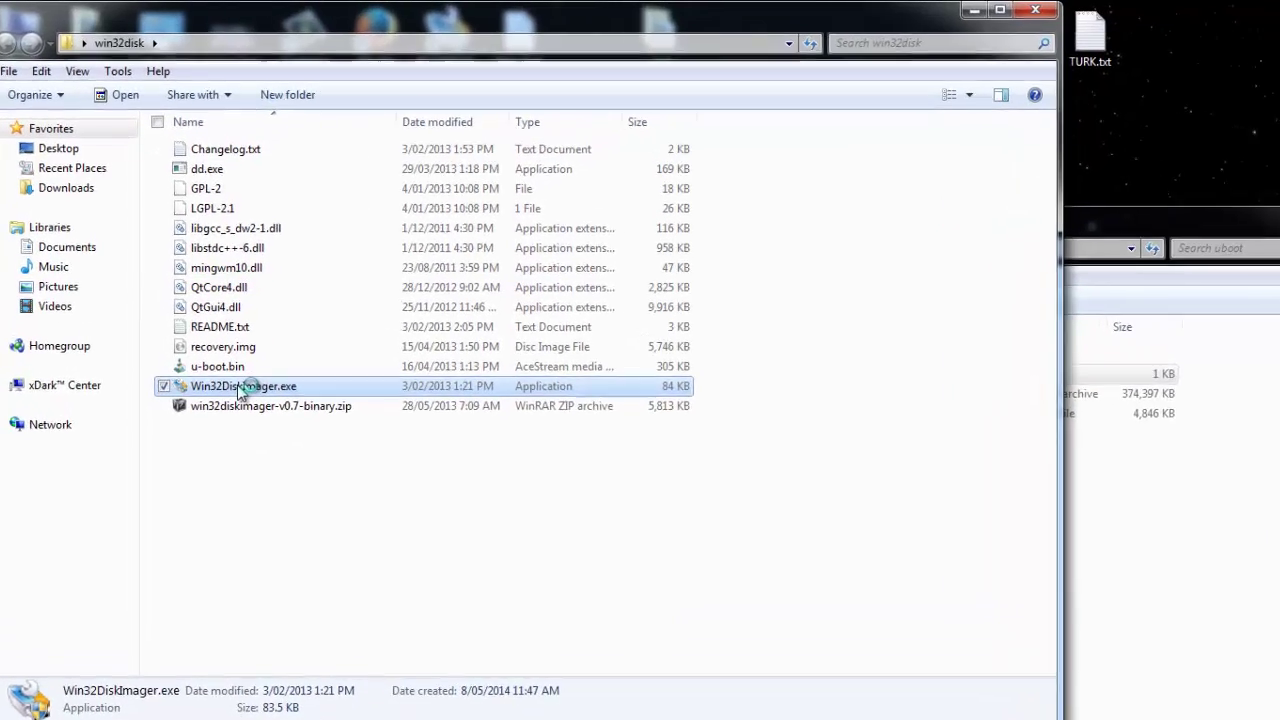
pyautogui.rightClick(218, 332)
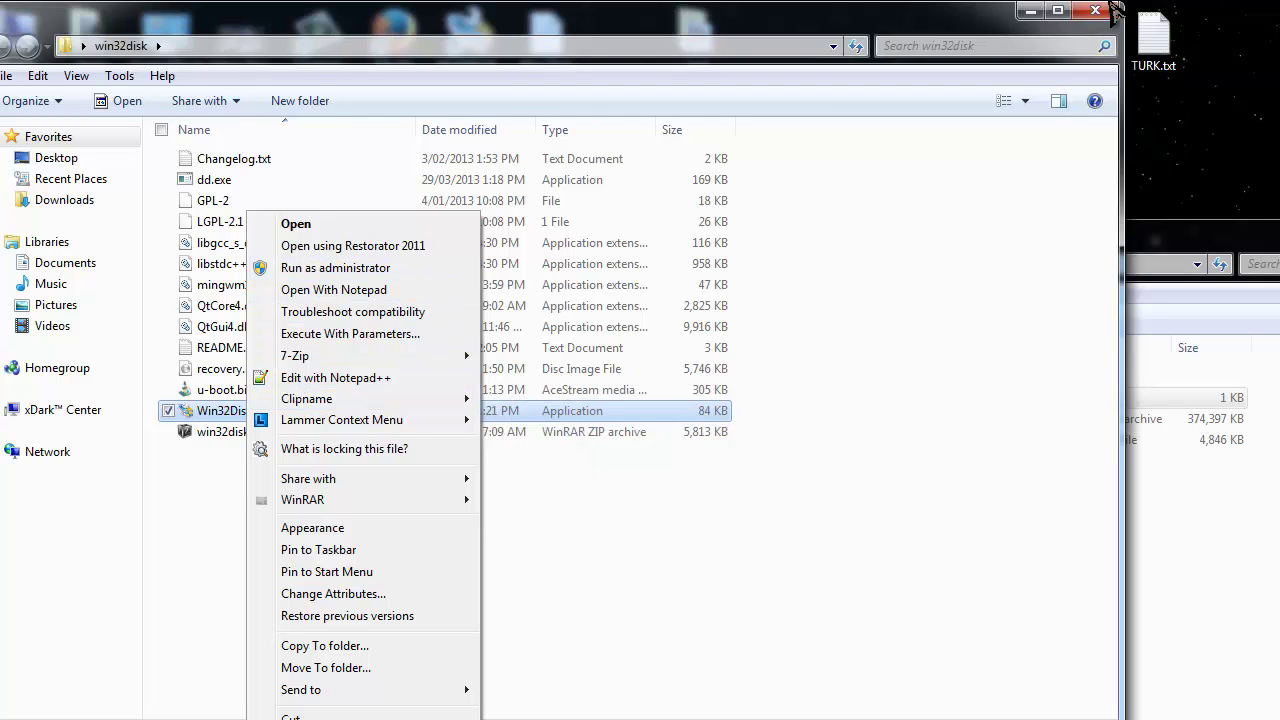
pyautogui.click(1045, 12)
pyautogui.click(1057, 10)
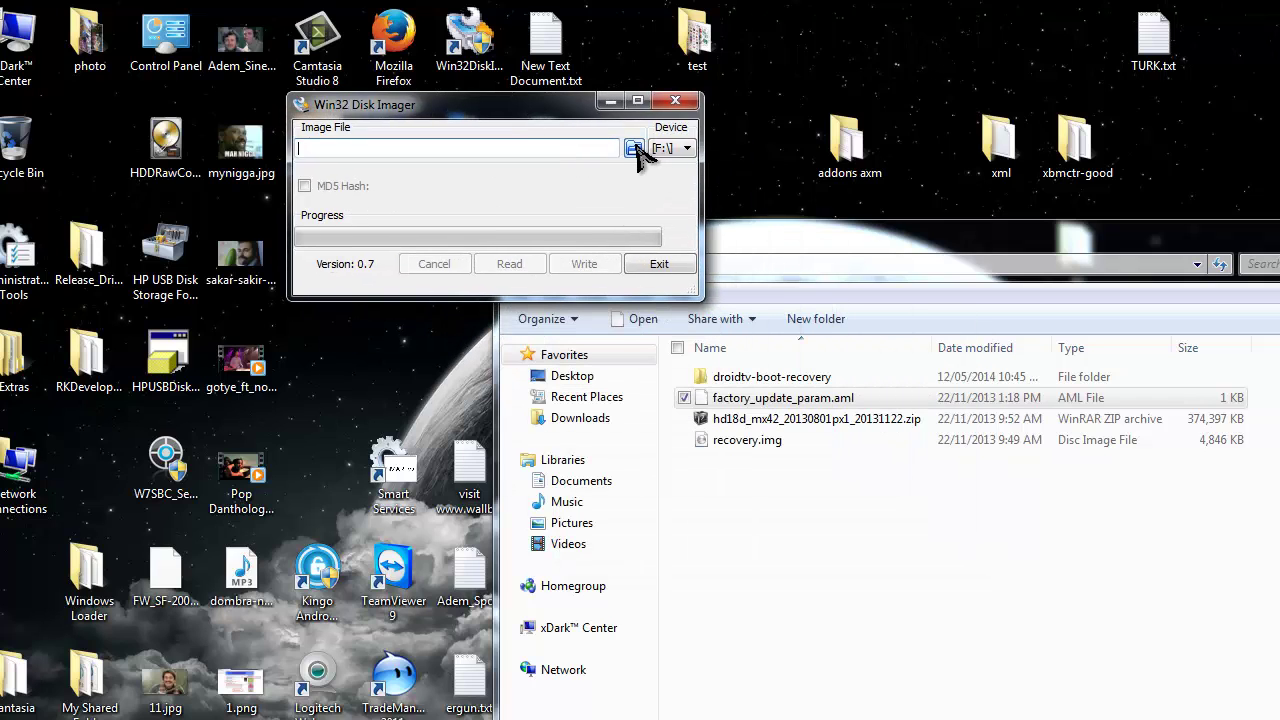
# - Choose u-boot.bin from Desktop\uboot\droidtv-boot-recovery as the image, with the *.* filter
pyautogui.click(633, 147)
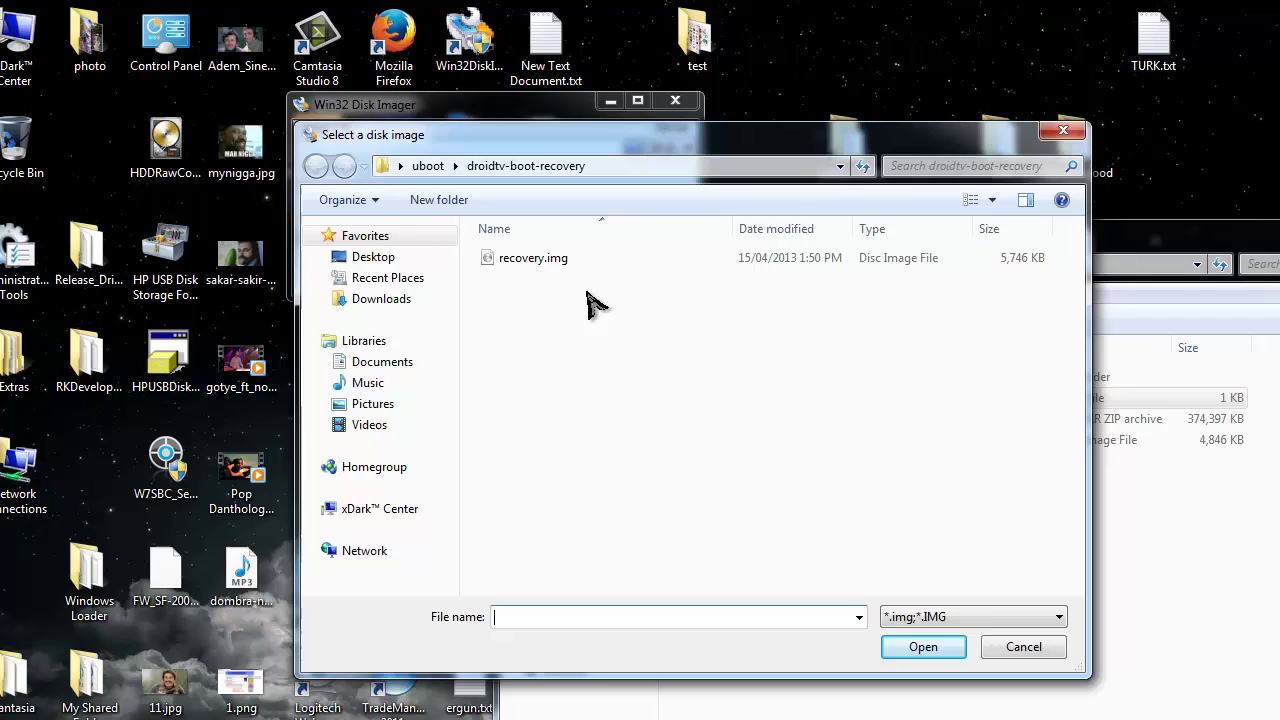
pyautogui.click(373, 257)
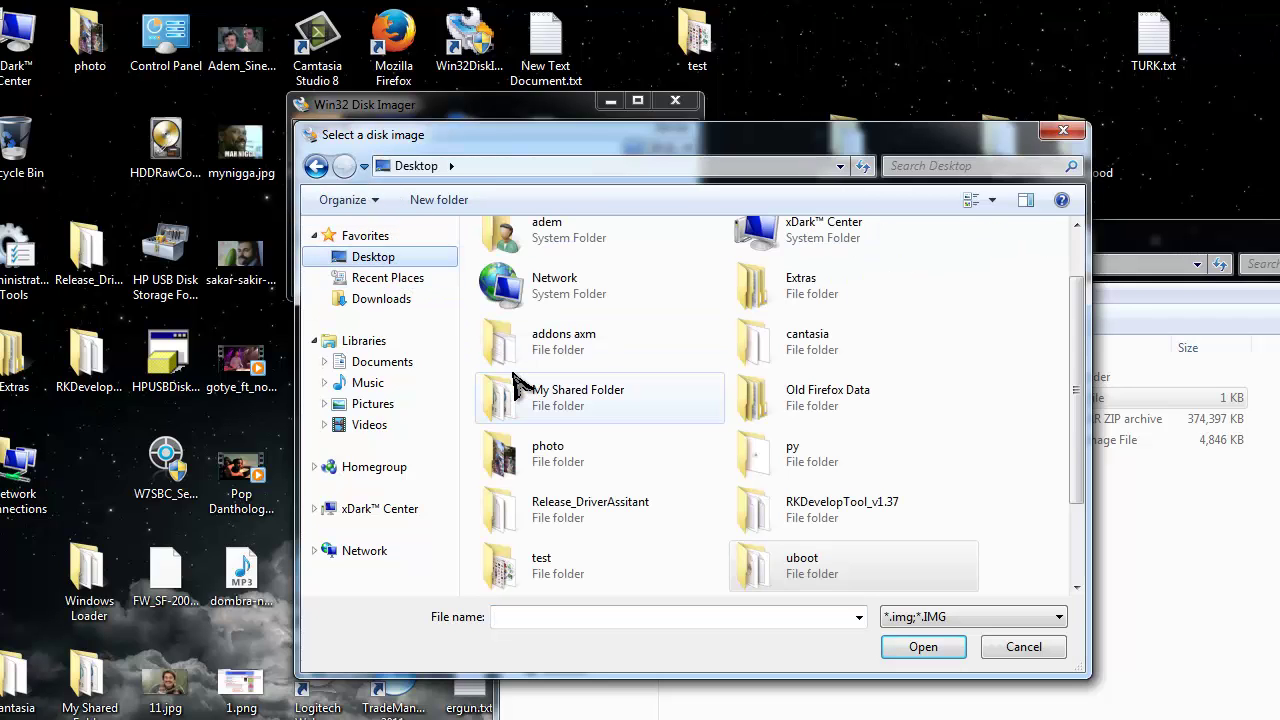
pyautogui.click(801, 563)
pyautogui.doubleClick(803, 570)
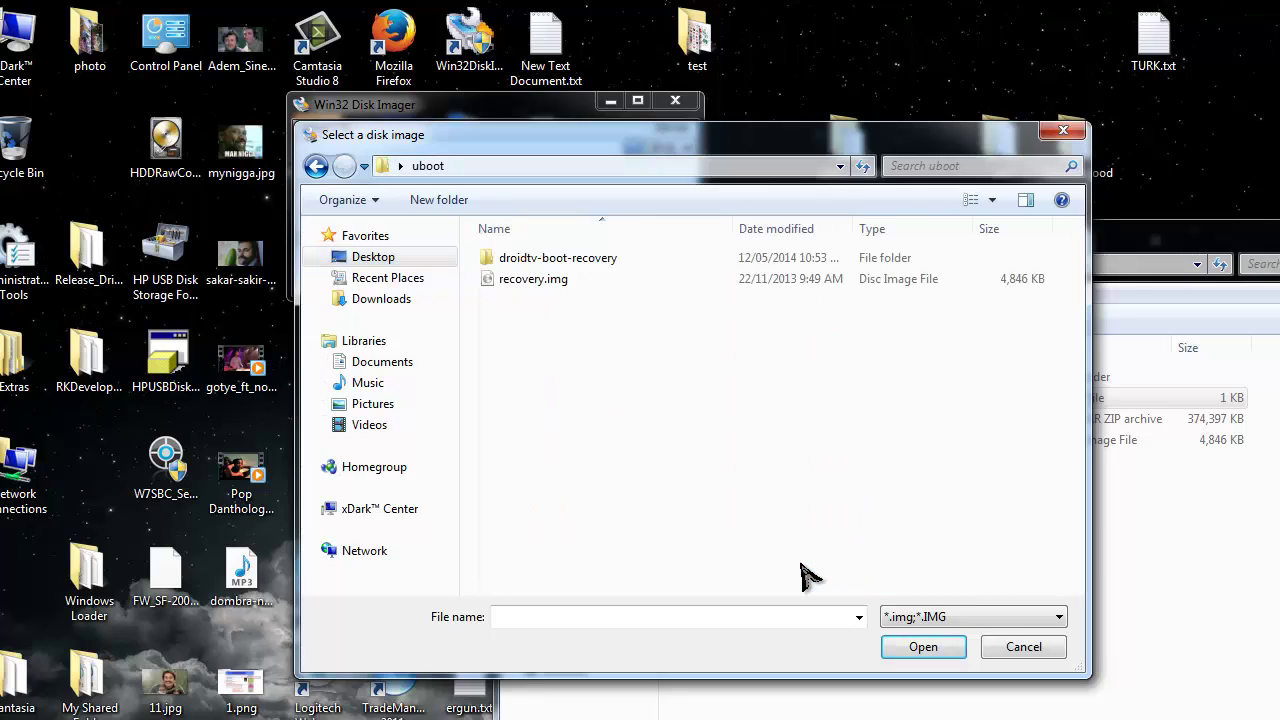
pyautogui.doubleClick(600, 262)
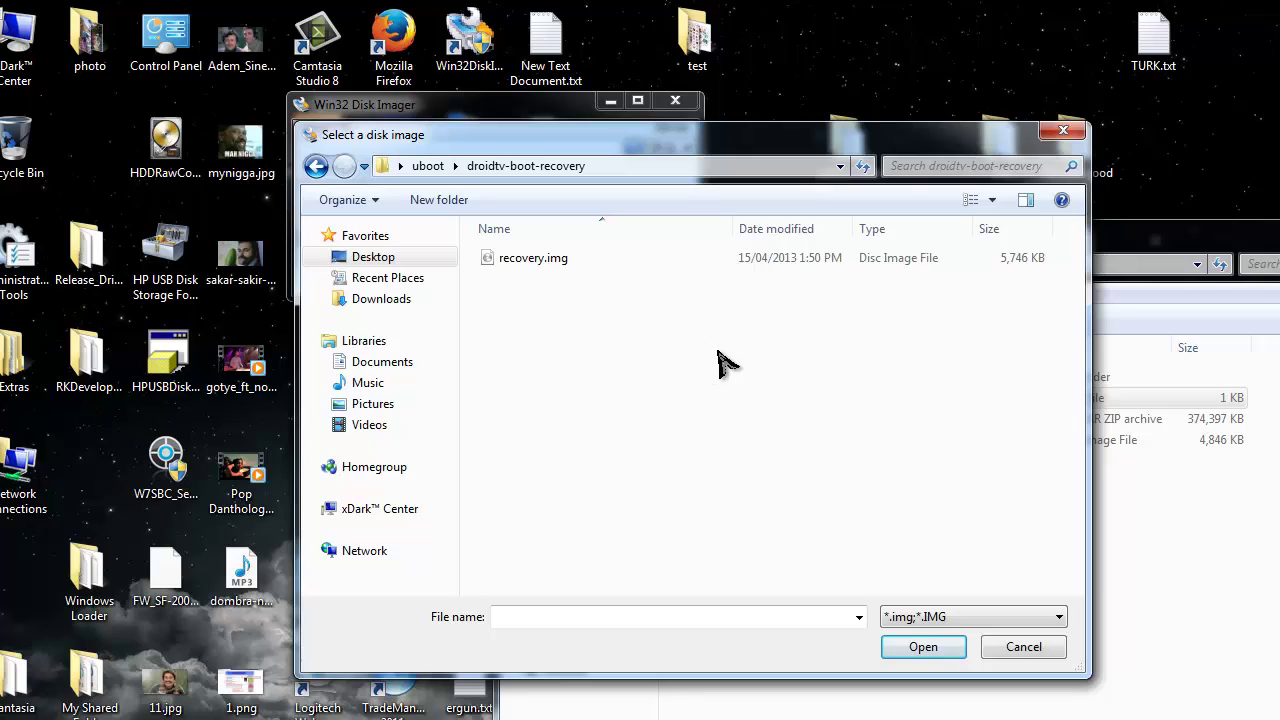
pyautogui.click(1008, 617)
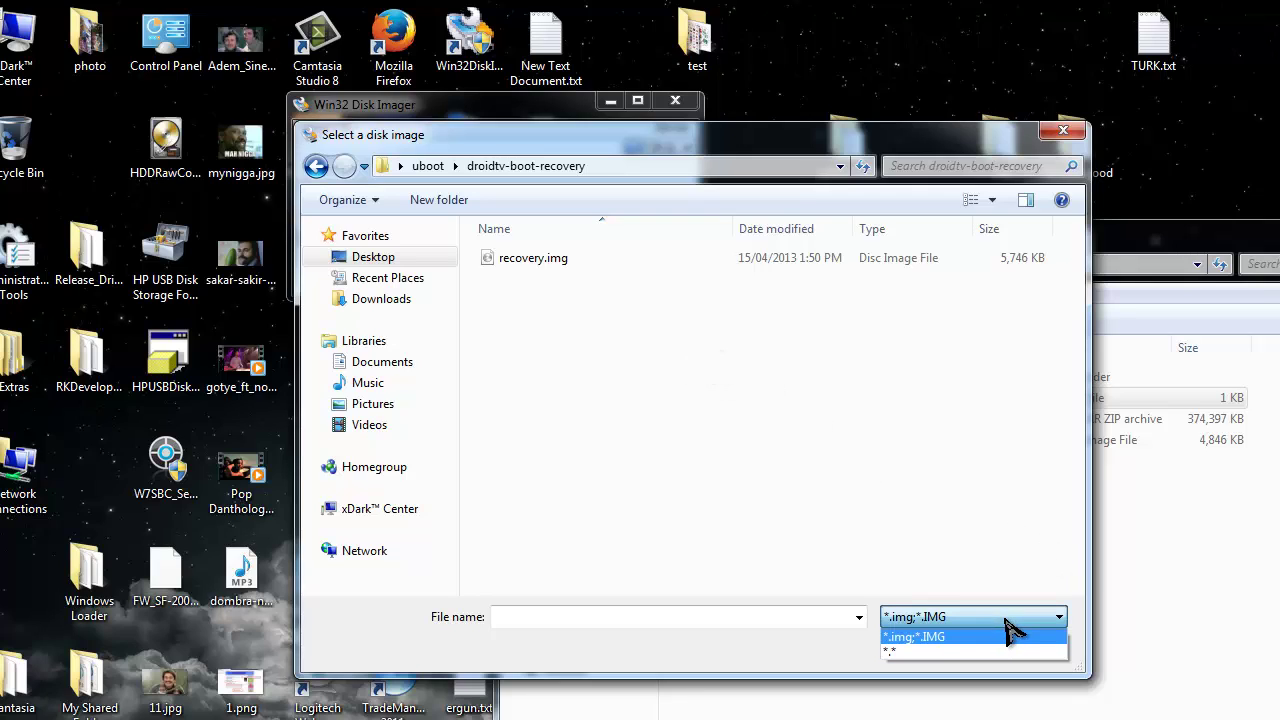
pyautogui.click(896, 652)
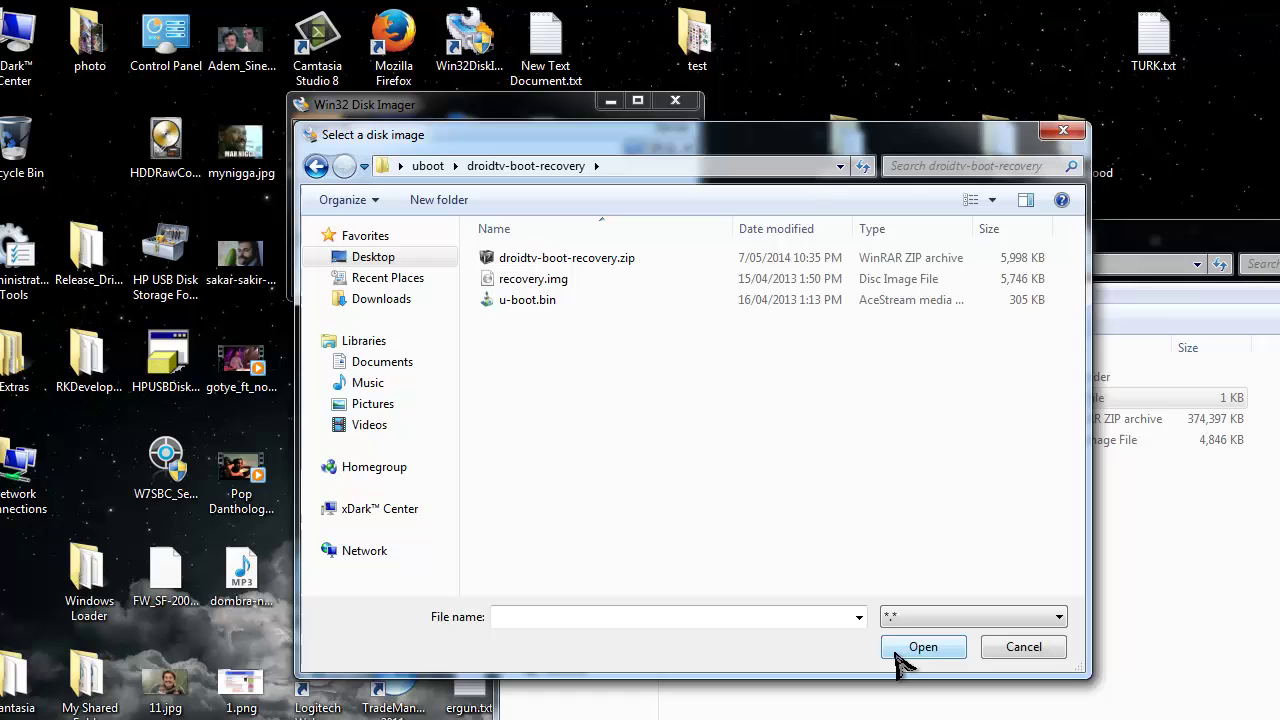
pyautogui.click(540, 310)
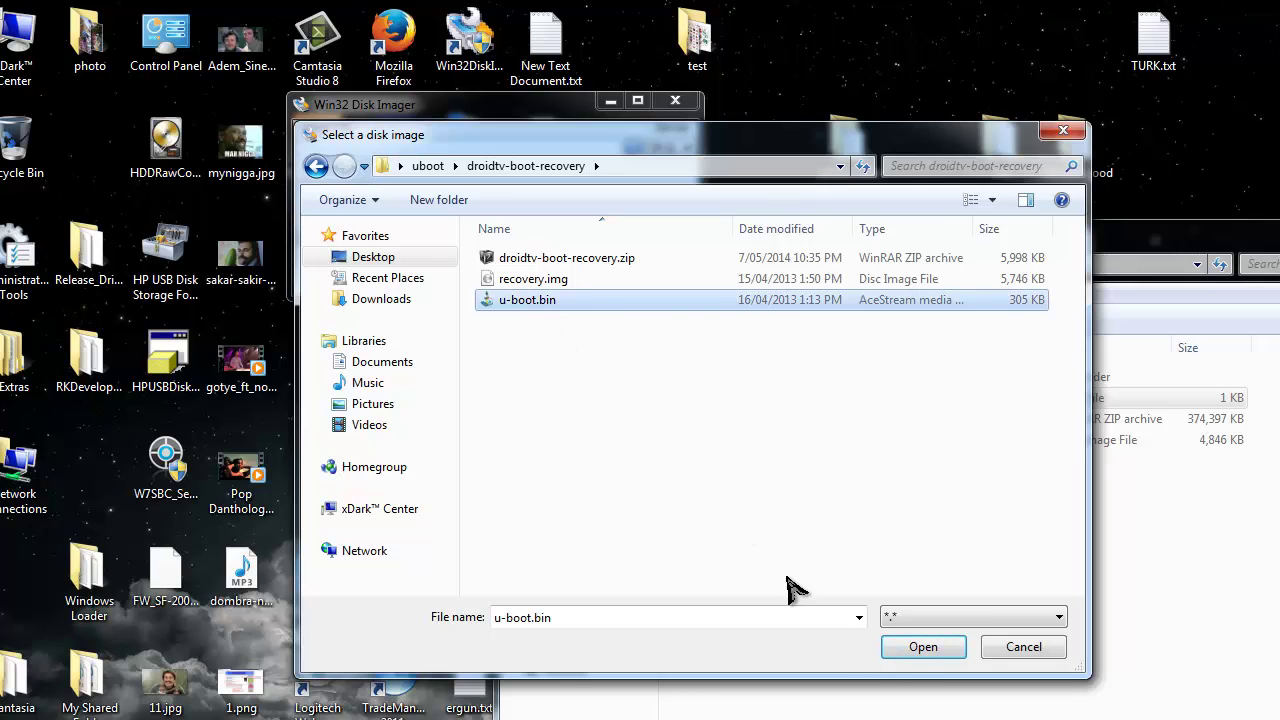
pyautogui.click(910, 647)
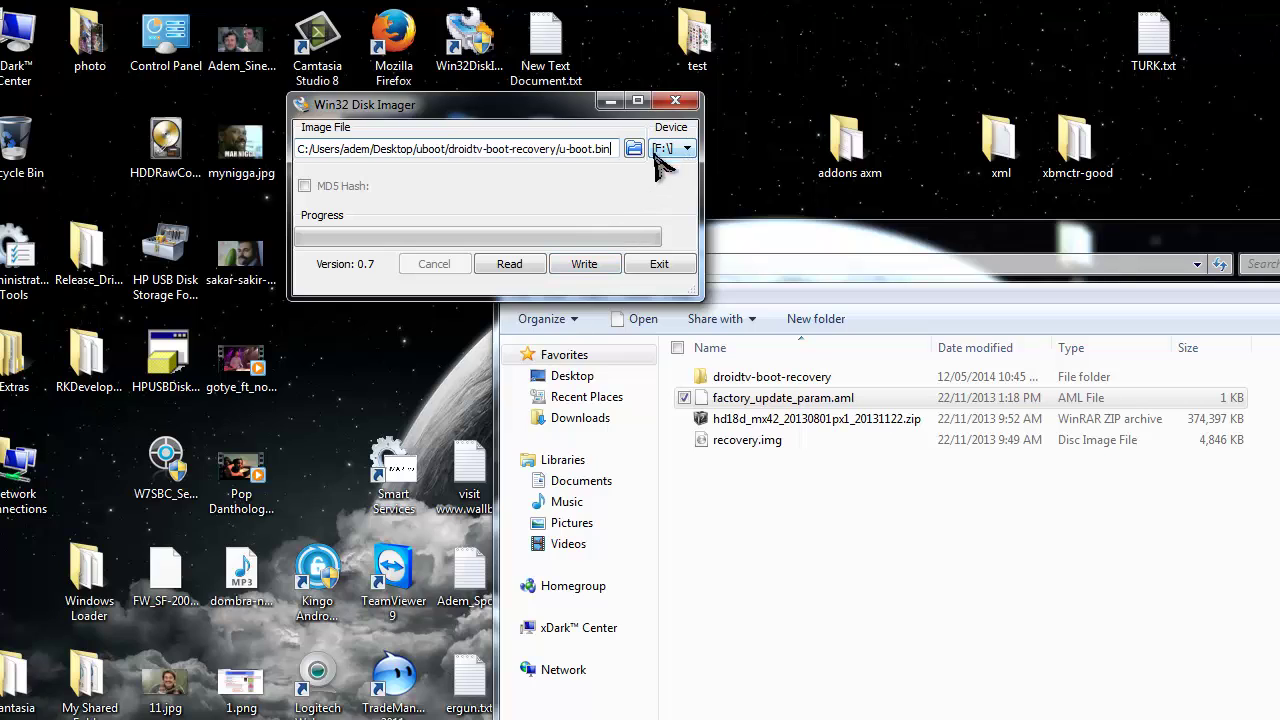
# - Write the image to device [I:\], confirm the overwrite, and close the imager
pyautogui.moveTo(532, 106); pyautogui.dragTo(416, 159)
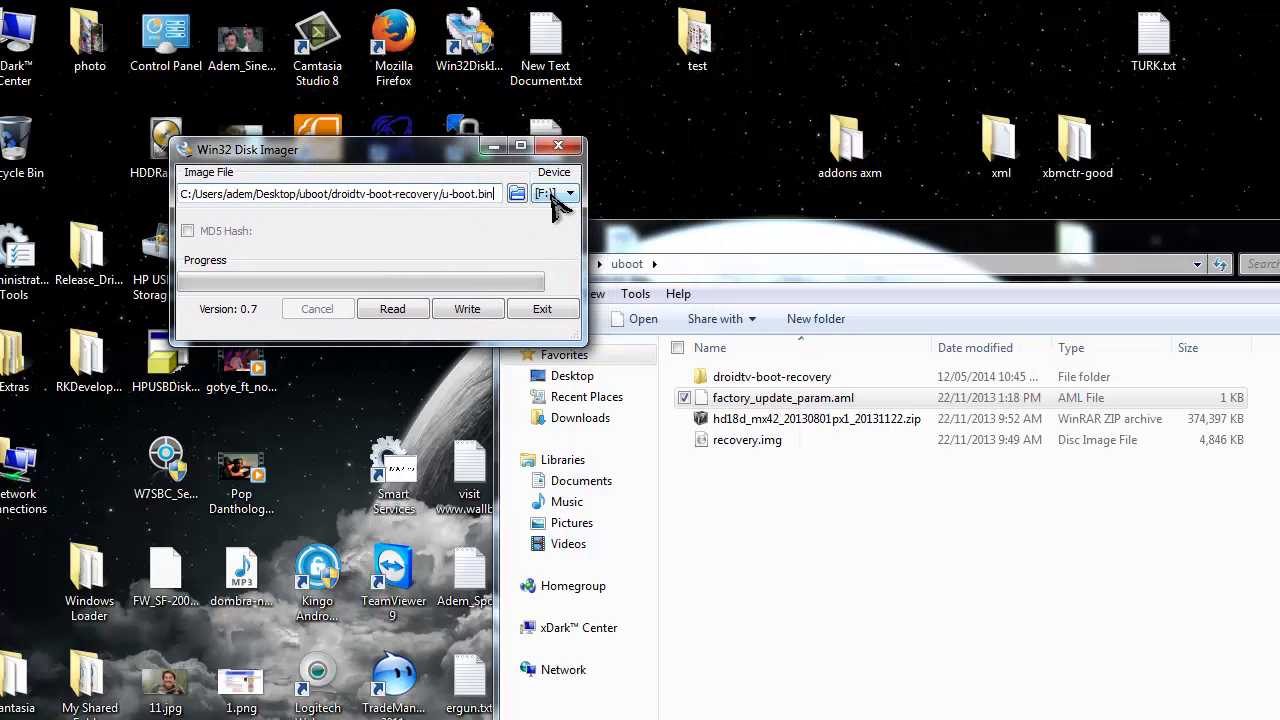
pyautogui.click(553, 194)
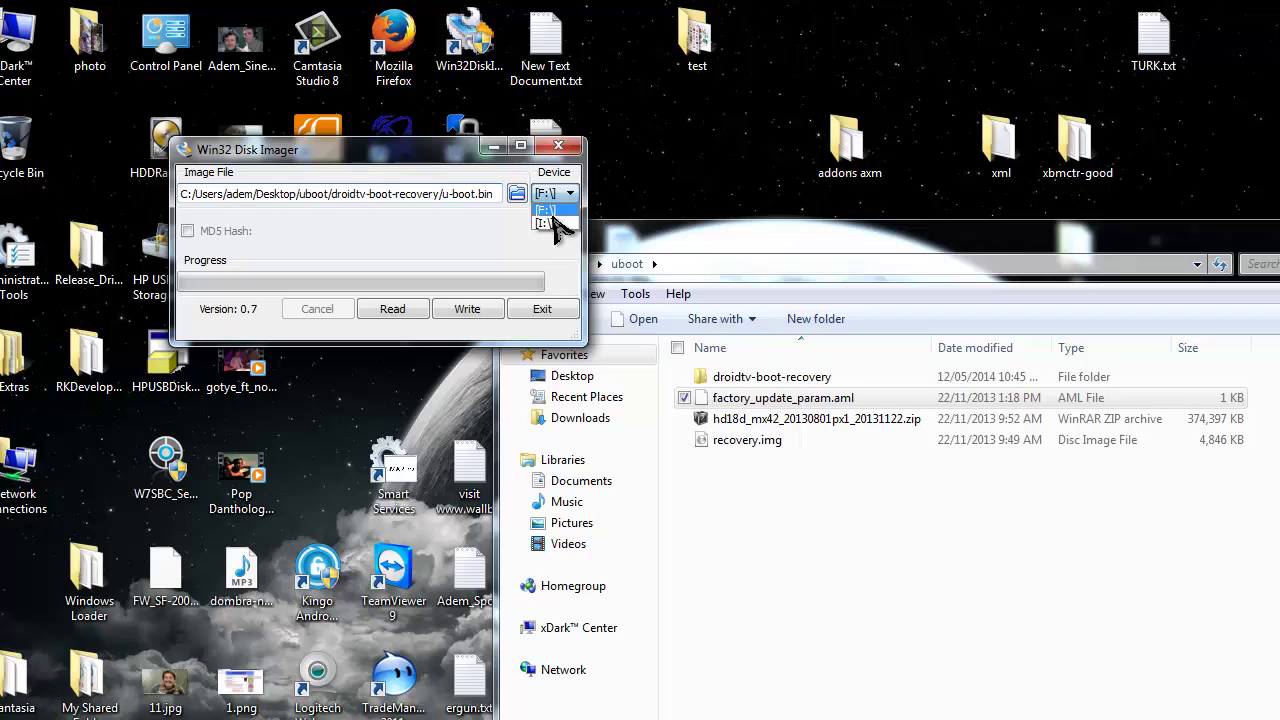
pyautogui.click(553, 222)
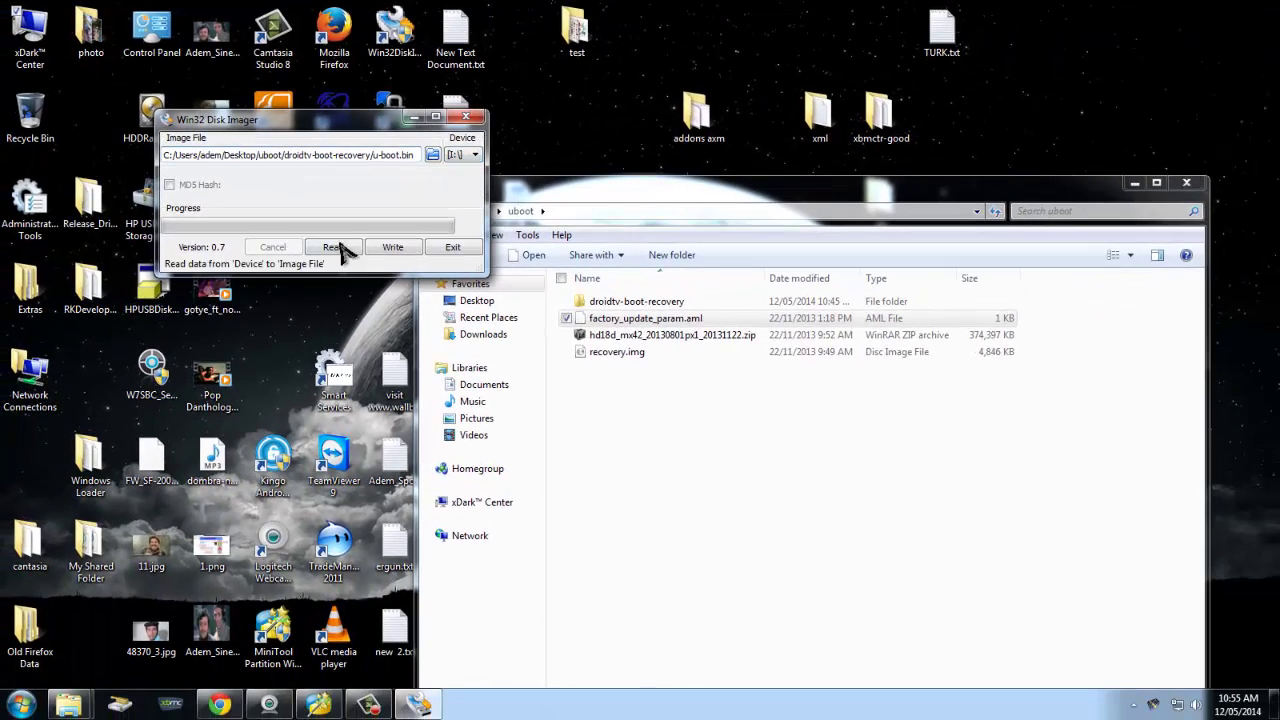
pyautogui.click(430, 278)
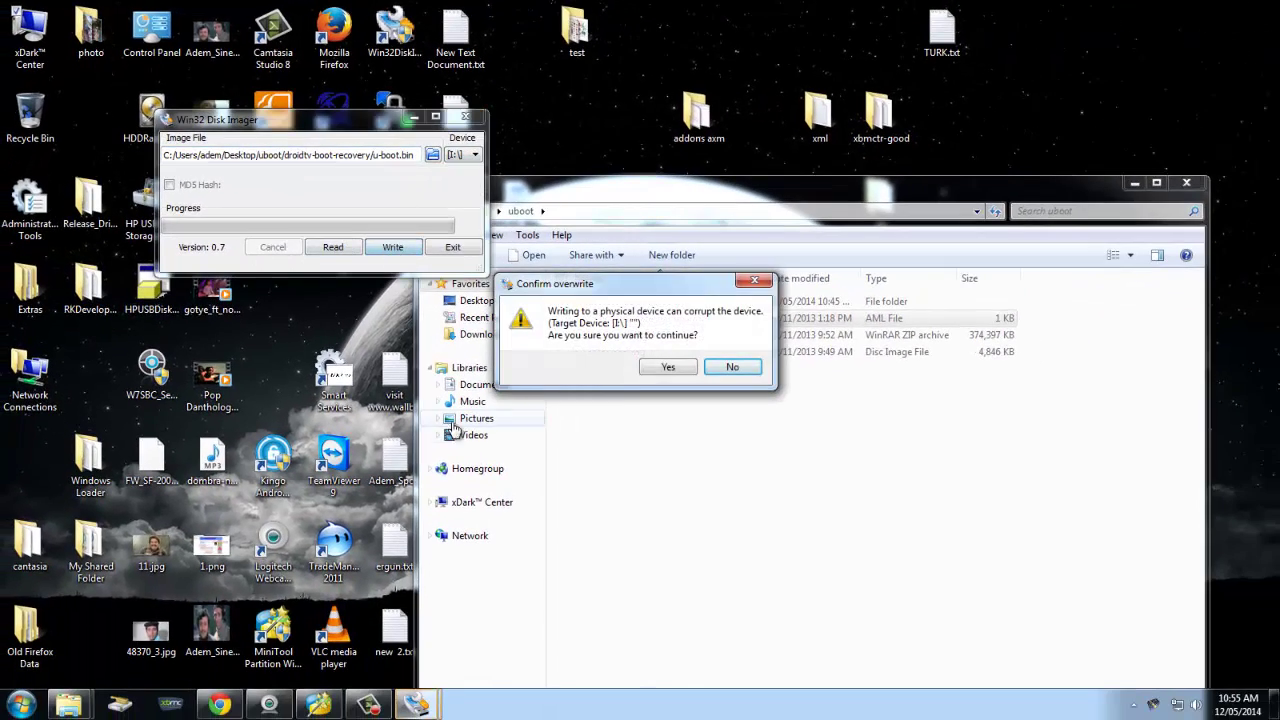
pyautogui.click(657, 369)
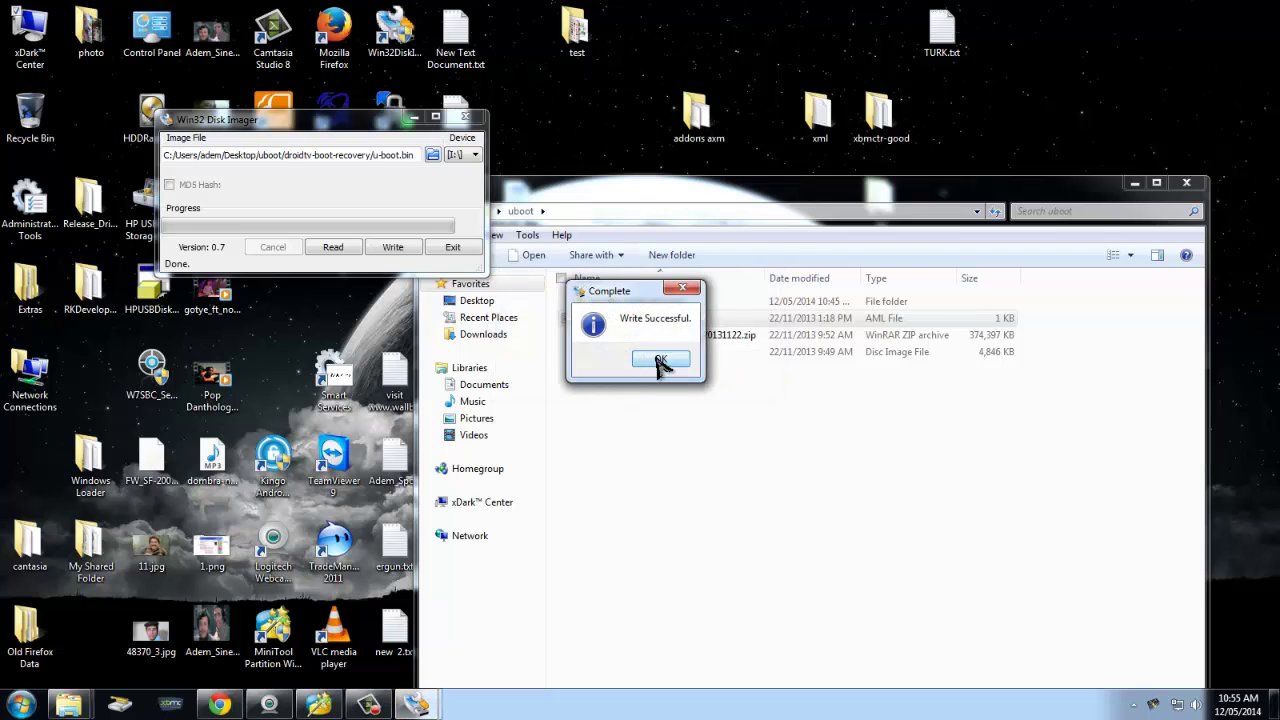
pyautogui.click(660, 365)
pyautogui.click(465, 118)
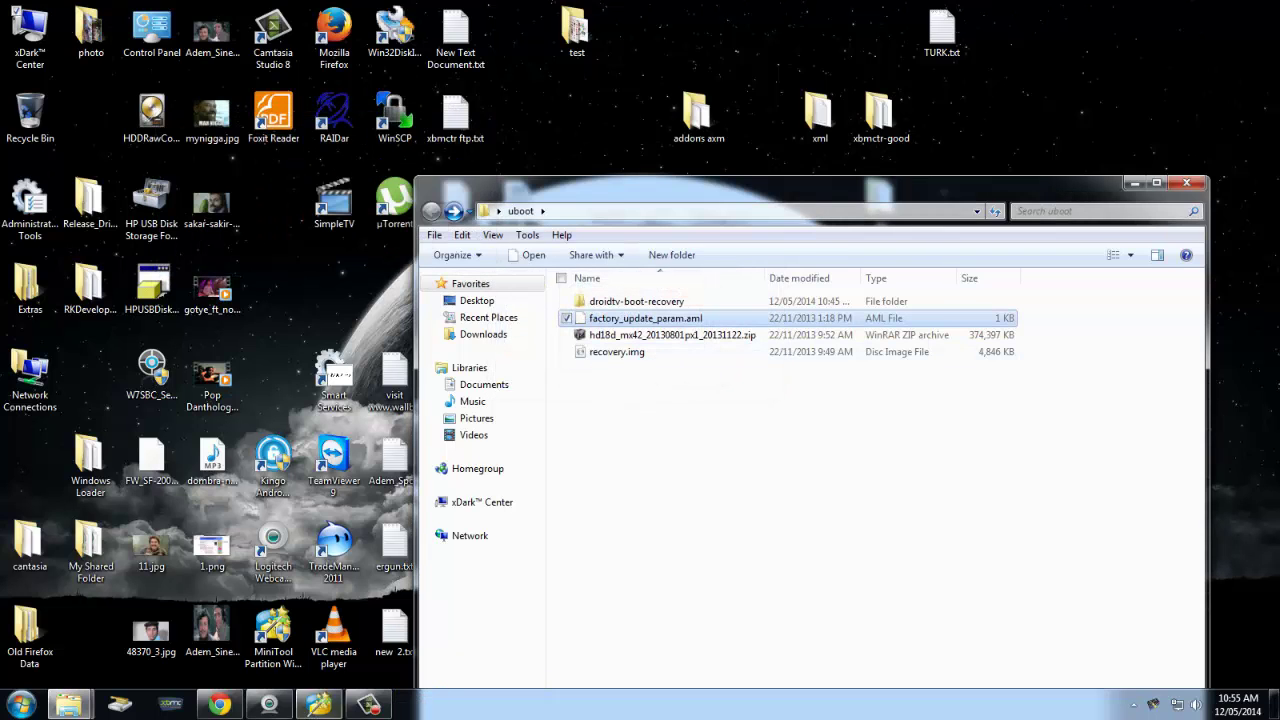
# - Reload the disk information in MiniTool Partition Wizard, discarding pending changes
pyautogui.click(316, 706)
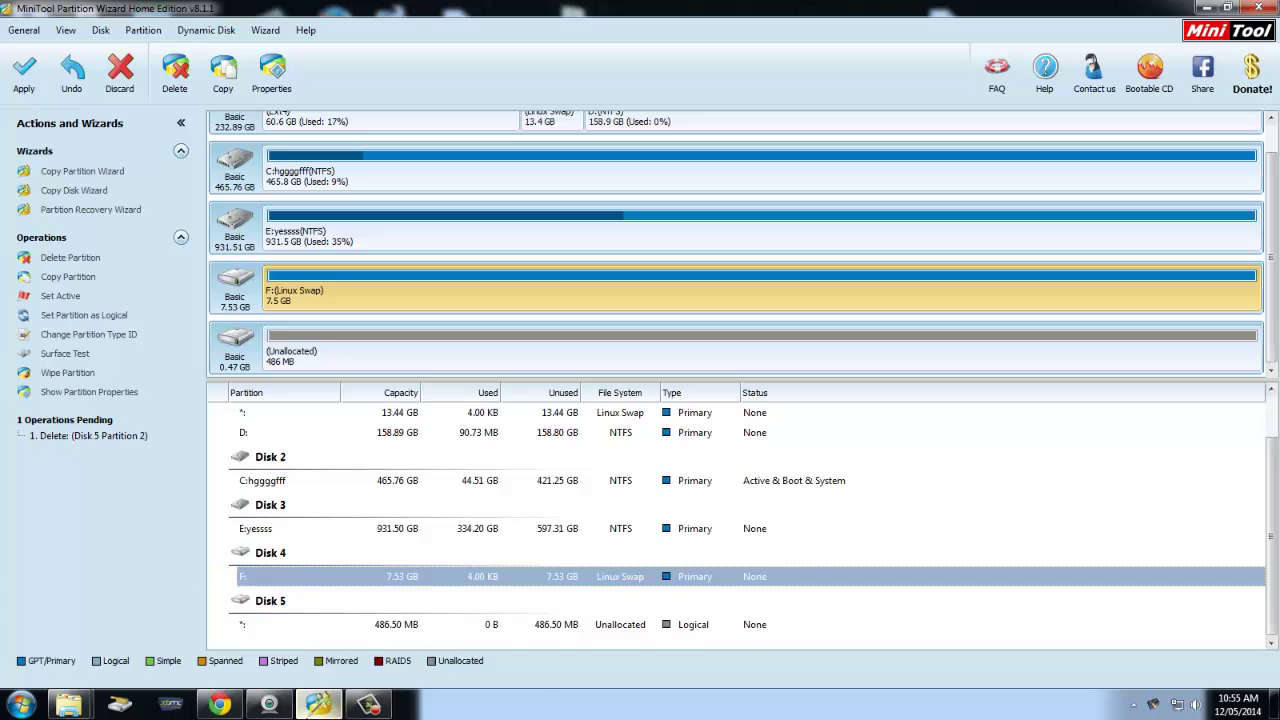
pyautogui.click(393, 350)
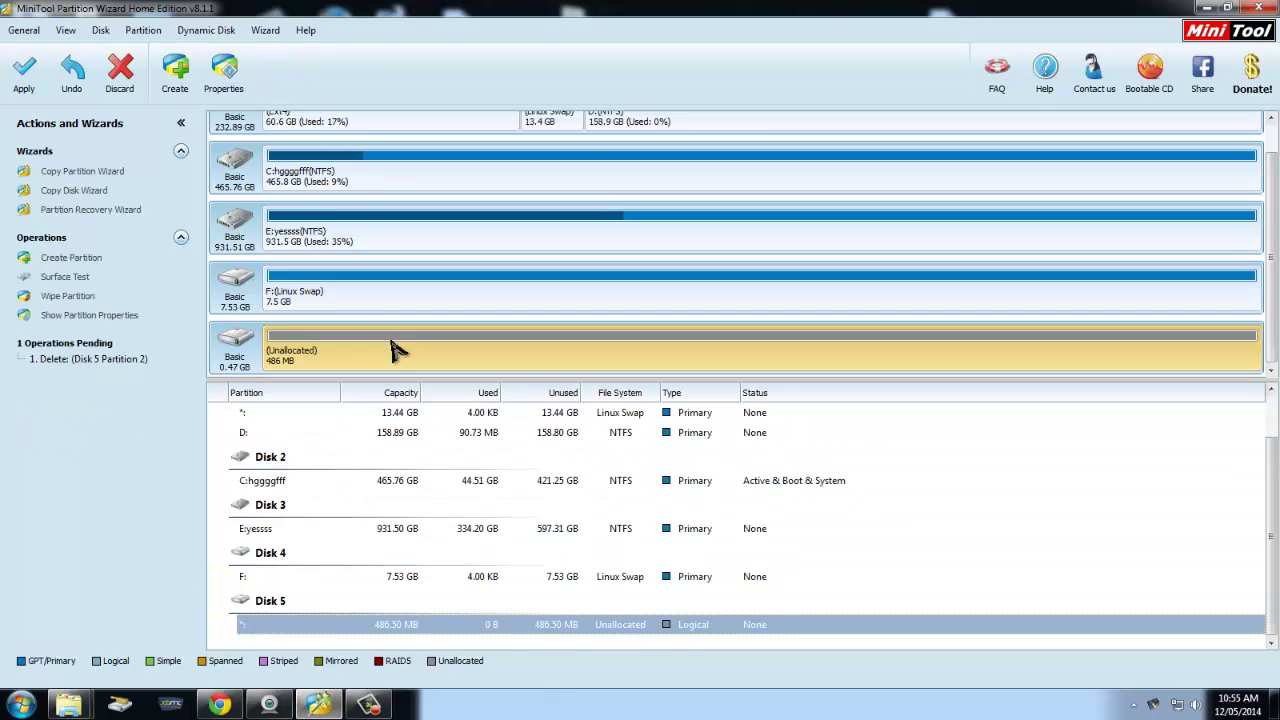
pyautogui.scroll(1, 400, 345)
pyautogui.scroll(-1, 400, 345)
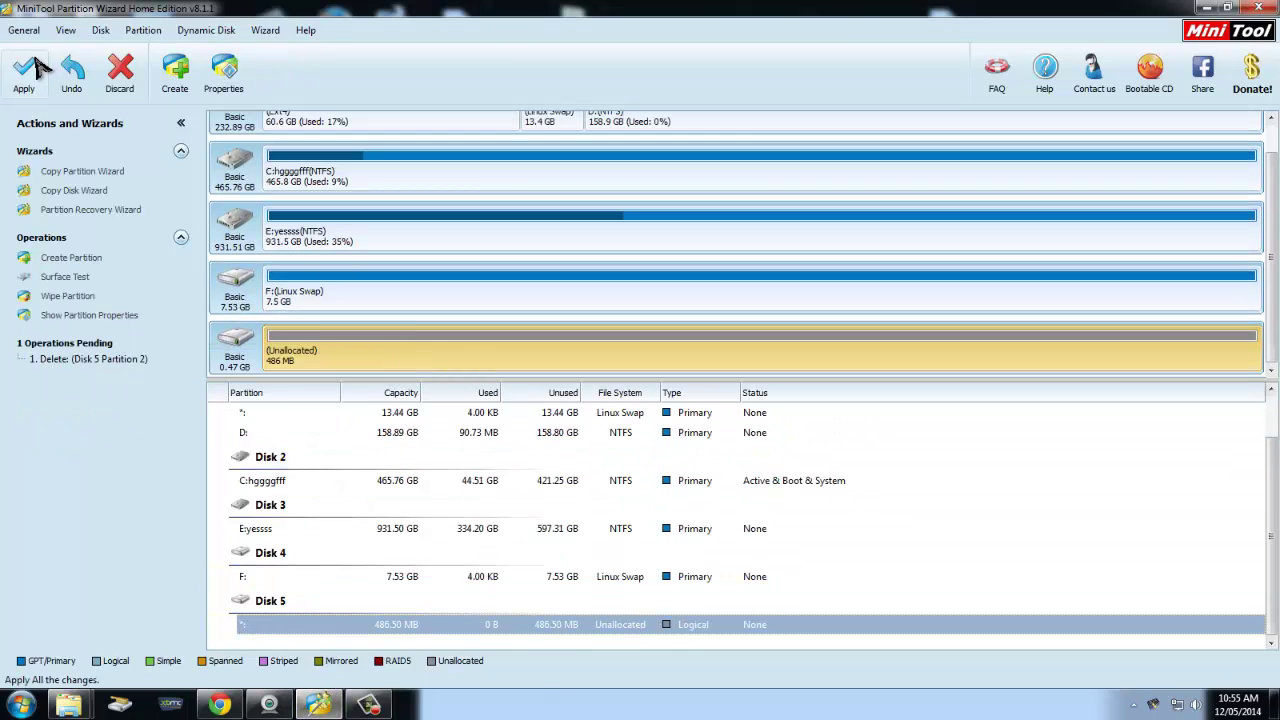
pyautogui.click(24, 30)
pyautogui.click(44, 54)
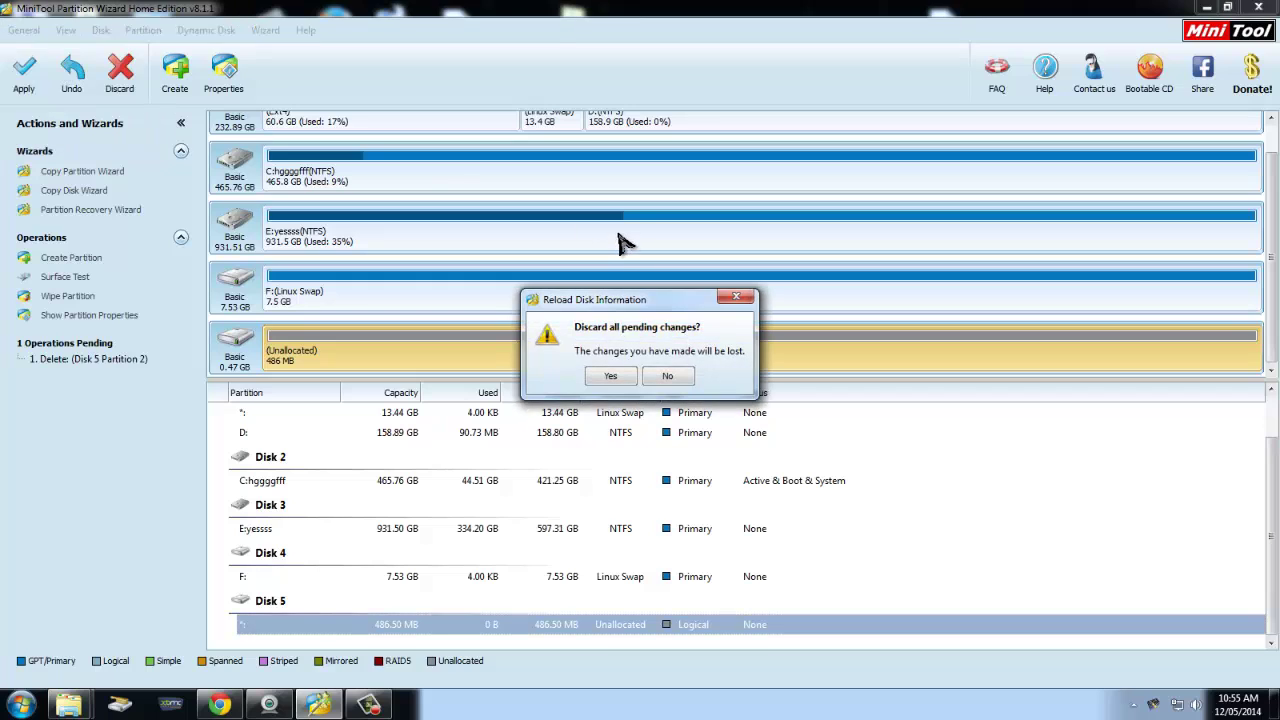
pyautogui.click(610, 376)
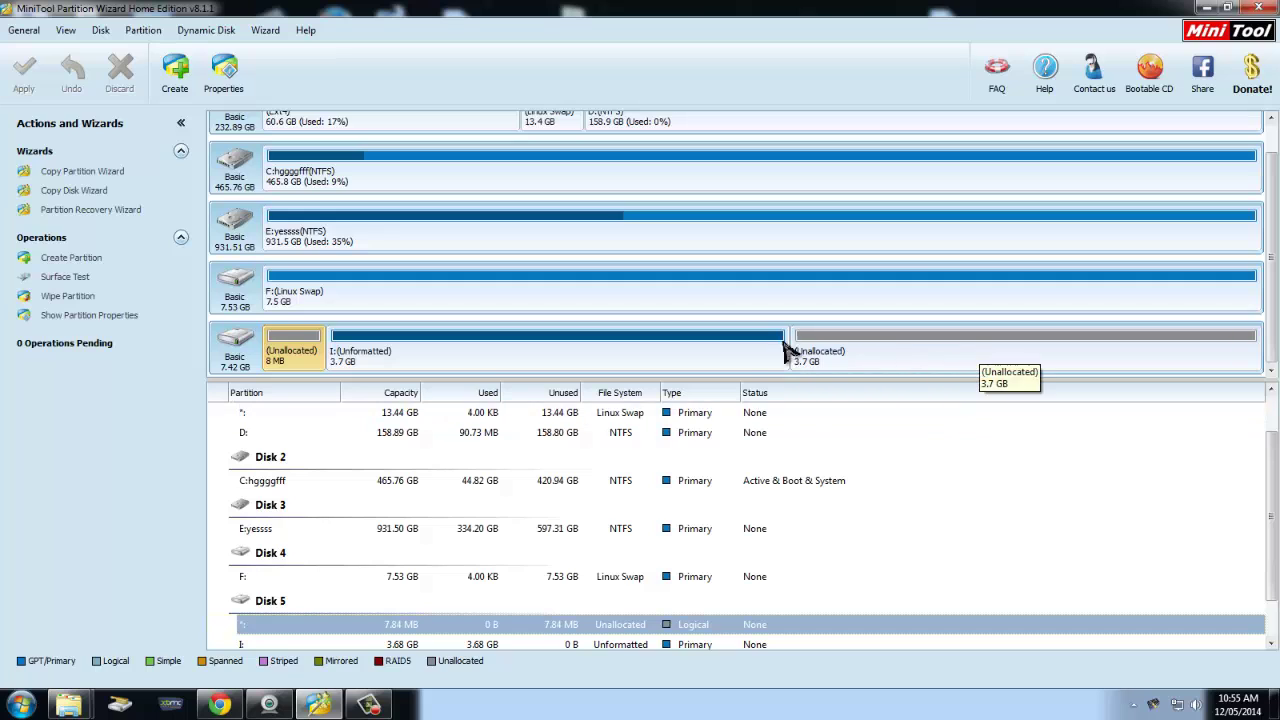
# - Delete Disk 5's unformatted I: partition and start a new partition in the freed space
pyautogui.click(683, 357)
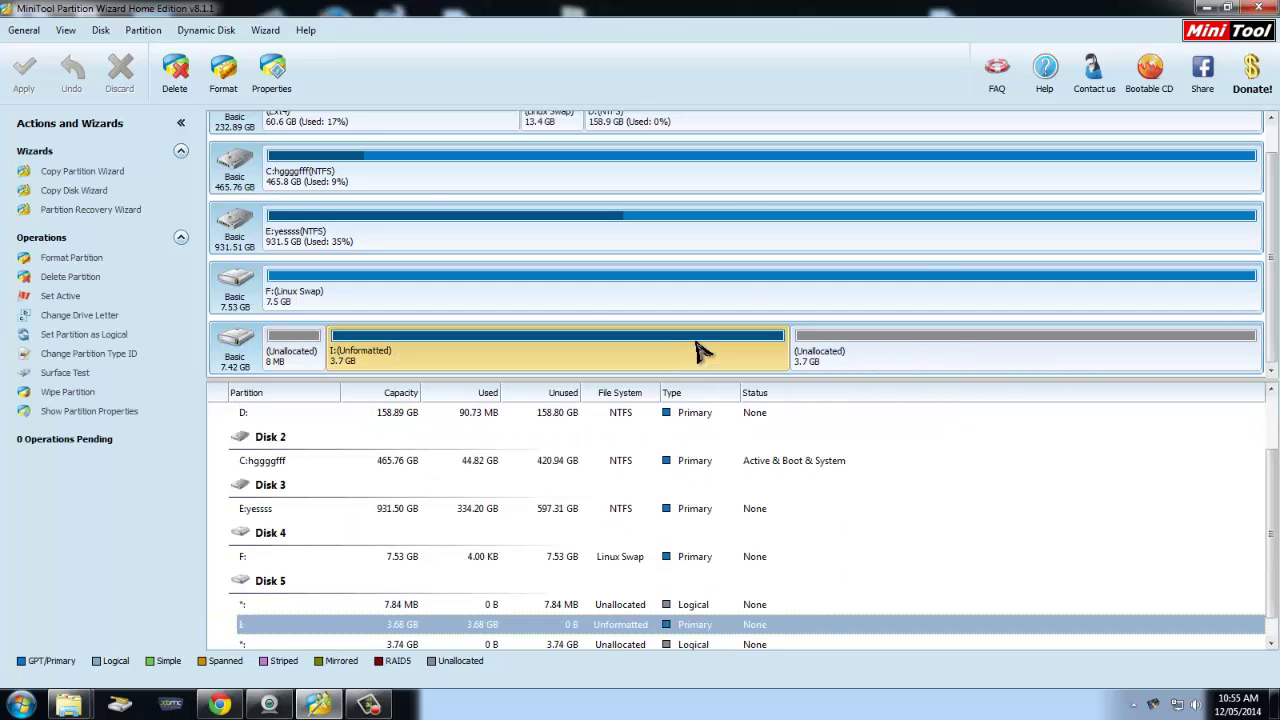
pyautogui.click(175, 70)
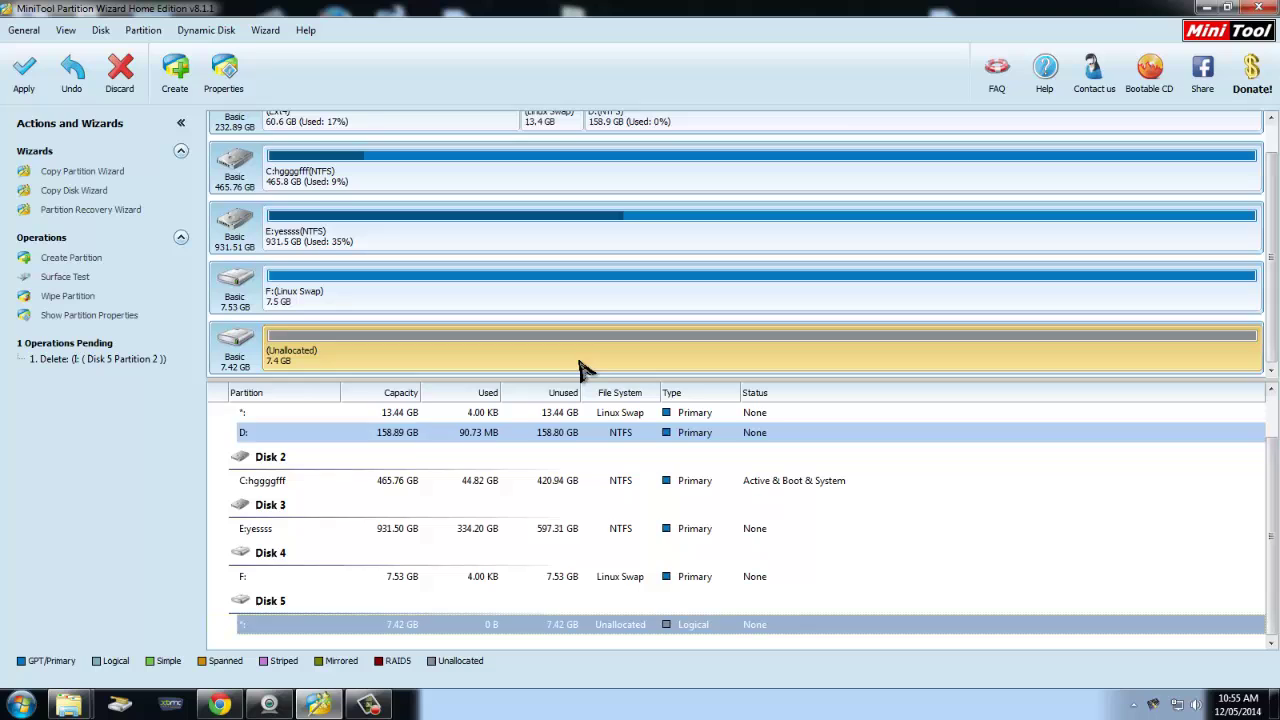
pyautogui.click(174, 76)
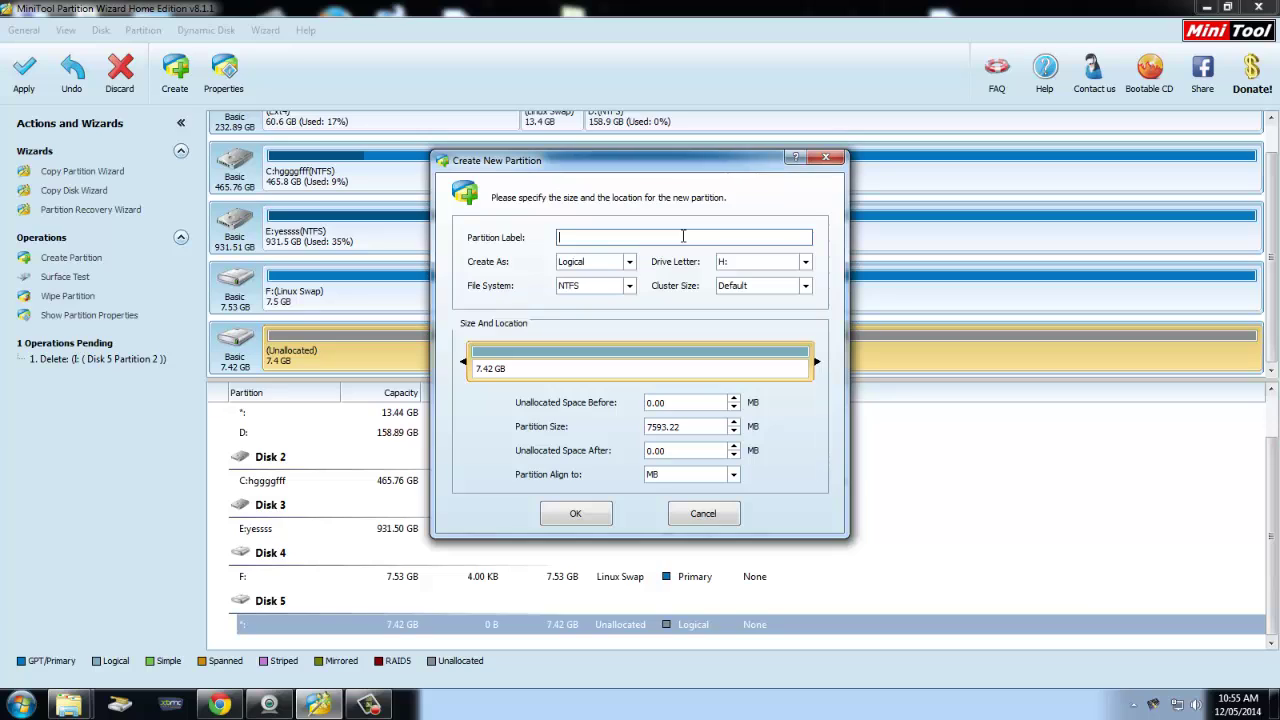
# - Make the new partition Primary FAT32, 1547.10 MB, after a 515.70 MB leading gap
pyautogui.click(610, 261)
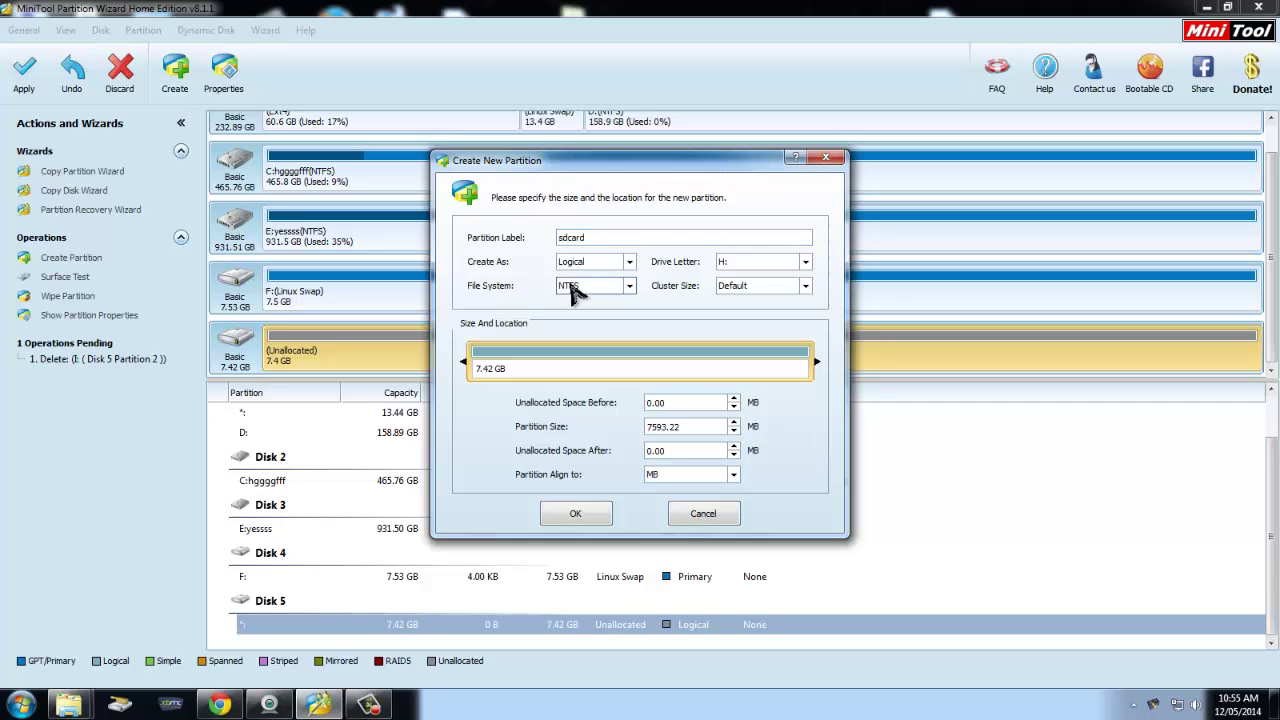
pyautogui.click(613, 279)
pyautogui.click(613, 284)
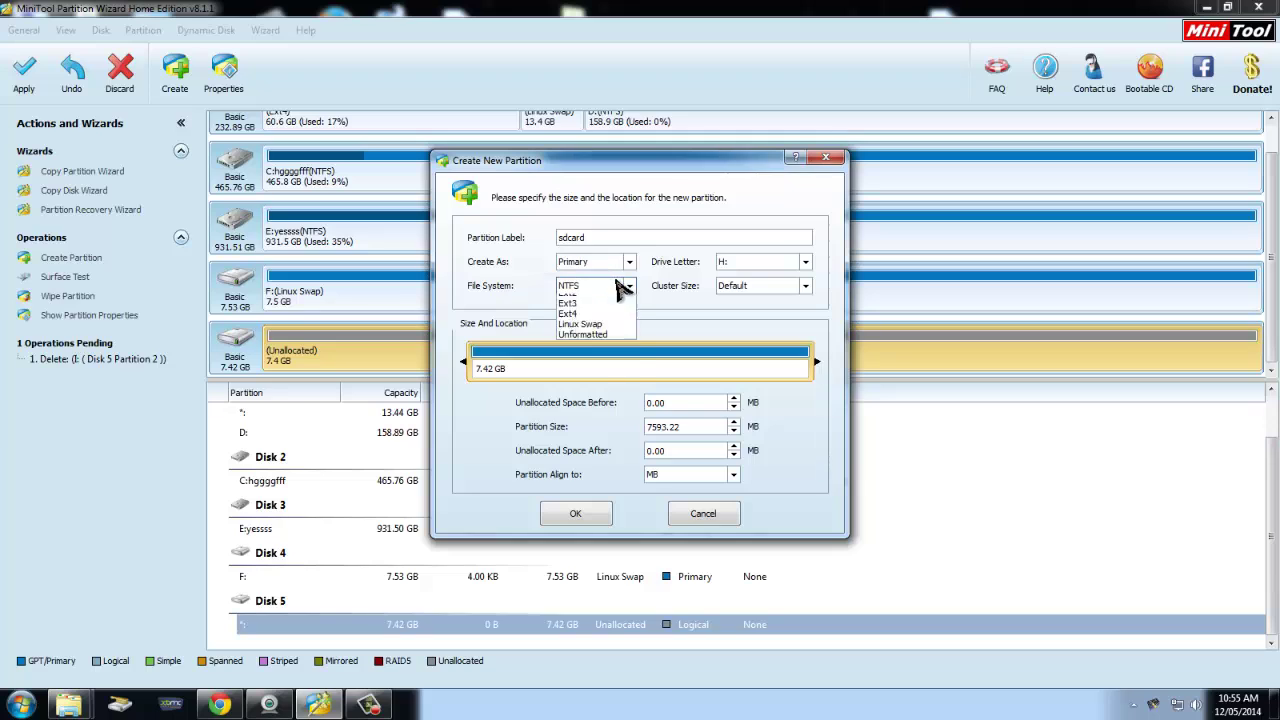
pyautogui.click(606, 312)
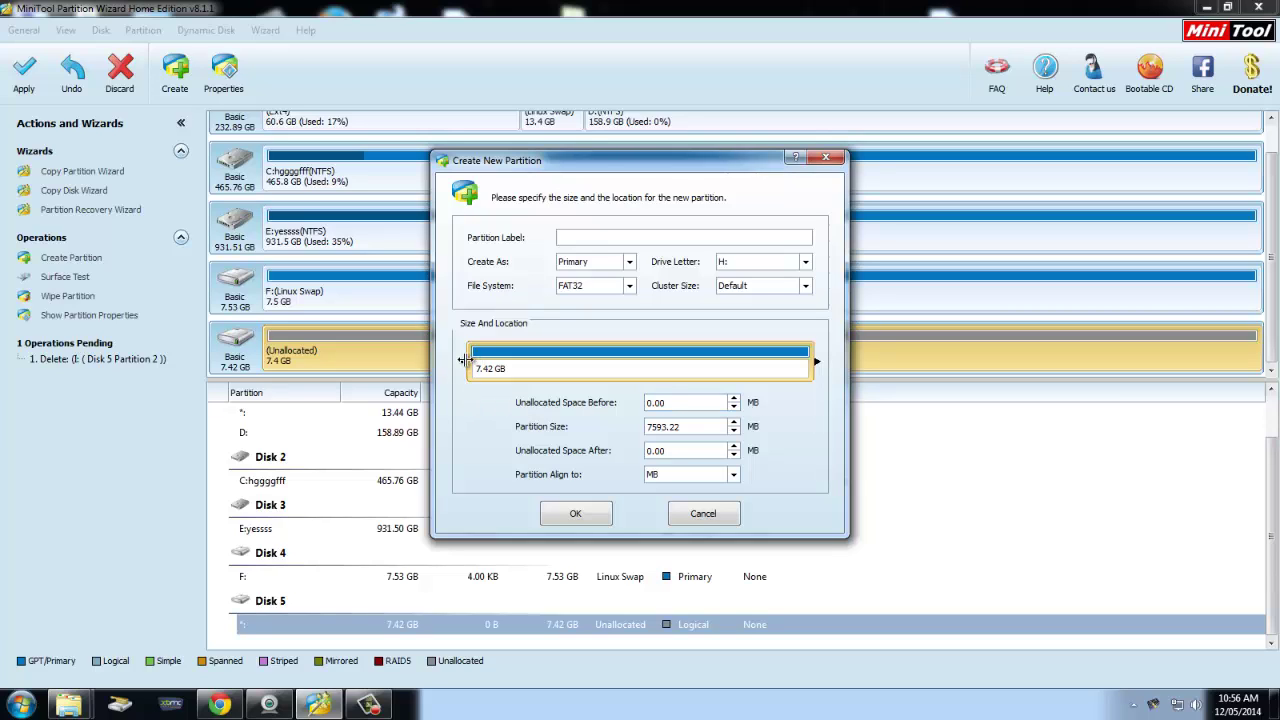
pyautogui.moveTo(469, 361); pyautogui.dragTo(491, 365)
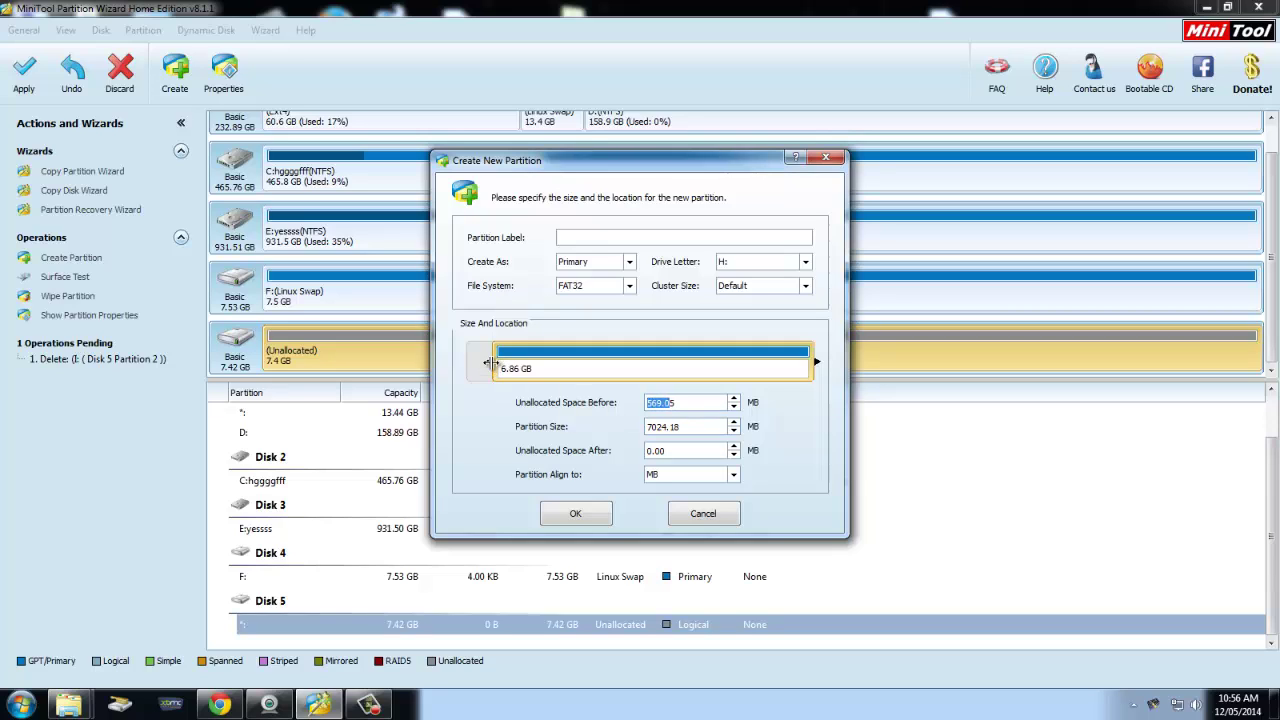
pyautogui.moveTo(489, 362); pyautogui.dragTo(489, 366)
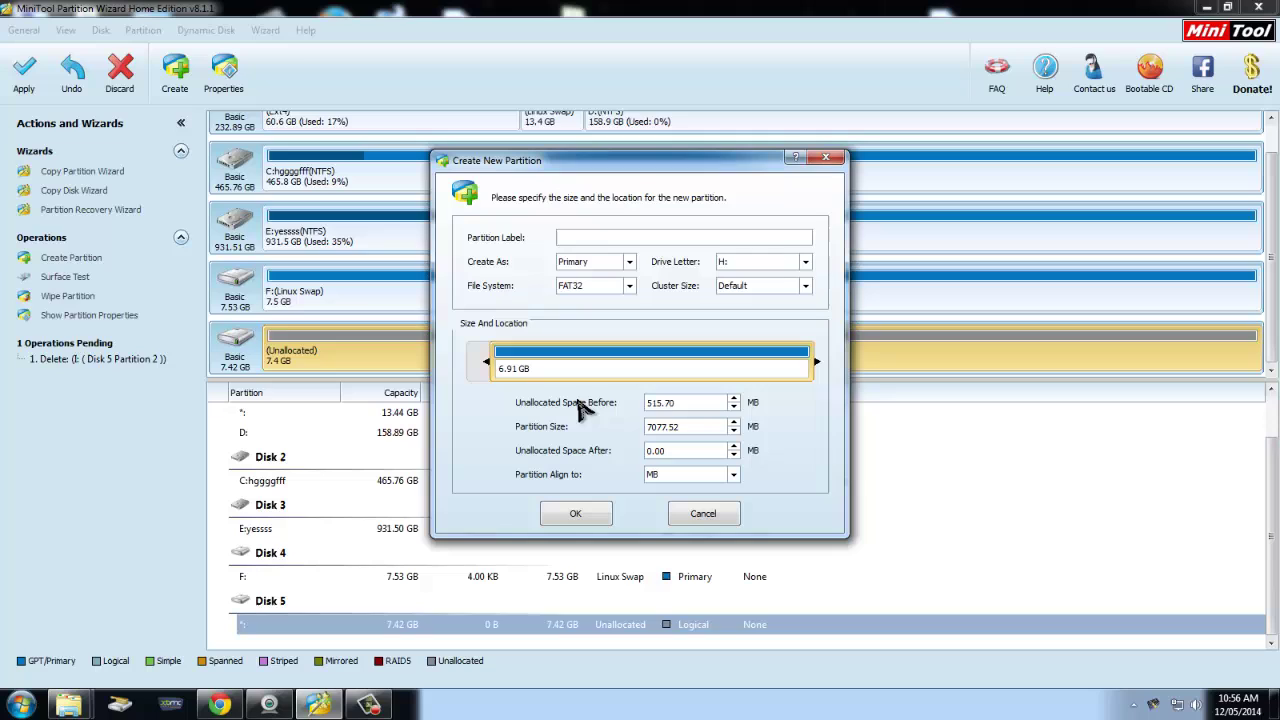
pyautogui.moveTo(815, 363); pyautogui.dragTo(563, 364)
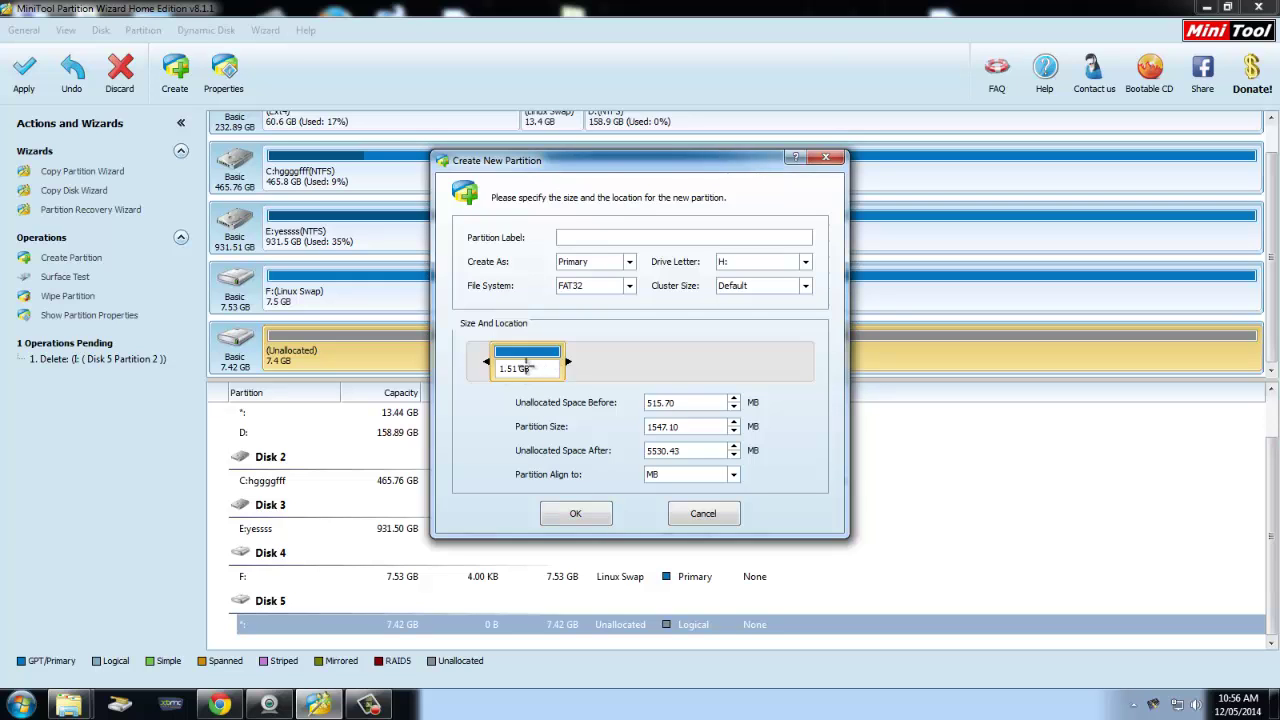
# - Confirm the new FAT32 partition and apply all pending changes to Disk 5
pyautogui.click(575, 516)
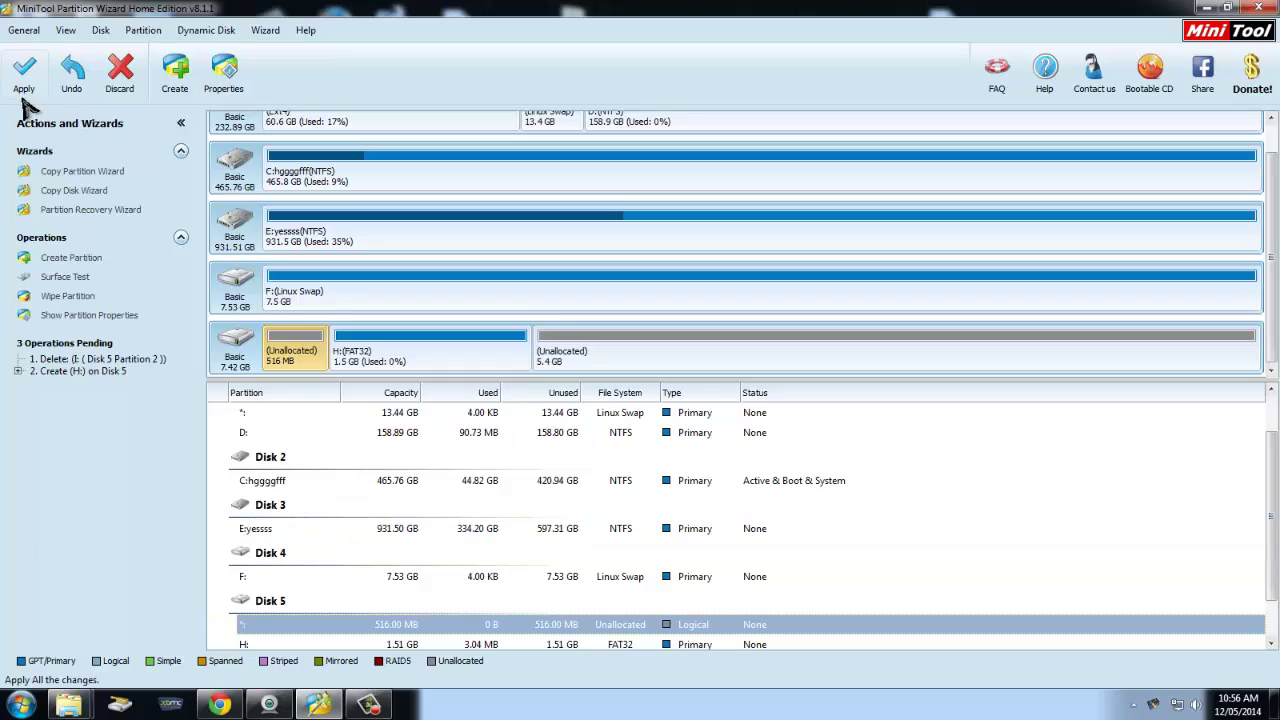
pyautogui.click(30, 88)
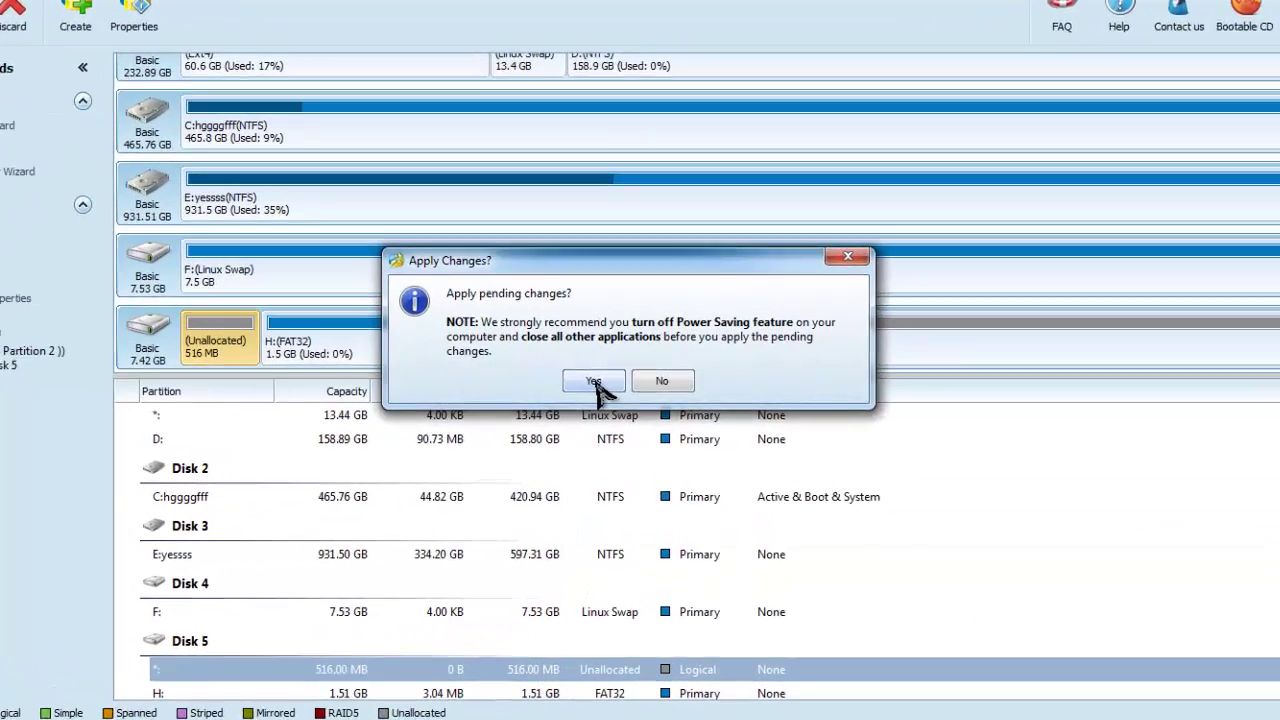
pyautogui.click(606, 384)
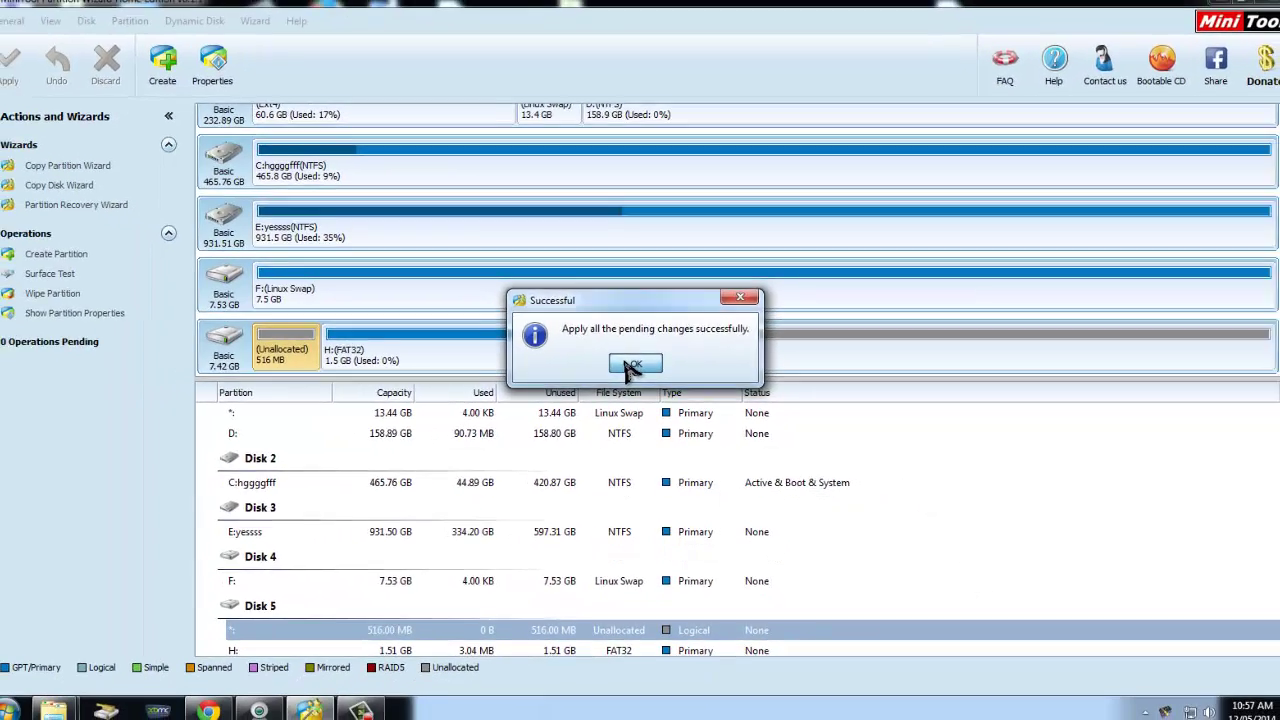
pyautogui.click(632, 365)
# - Inspect the SD card's disk entry, then close MiniTool Partition Wizard
pyautogui.click(1097, 610)
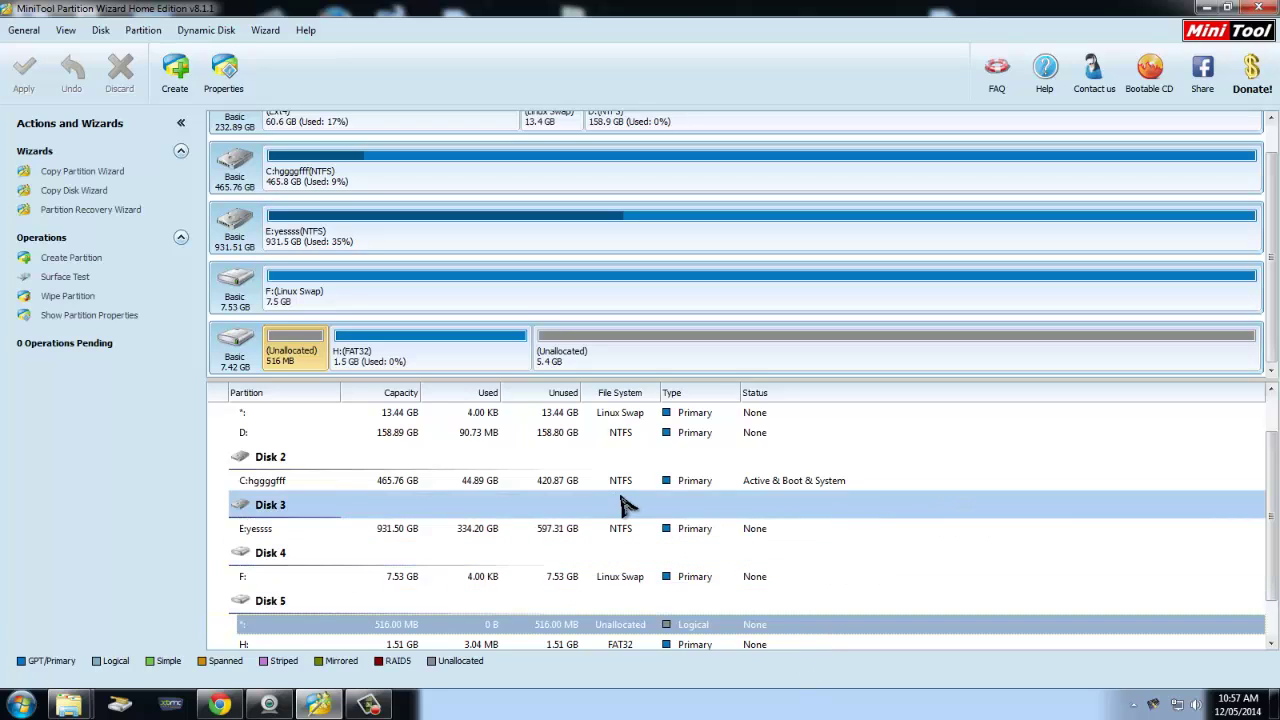
pyautogui.rightClick(238, 350)
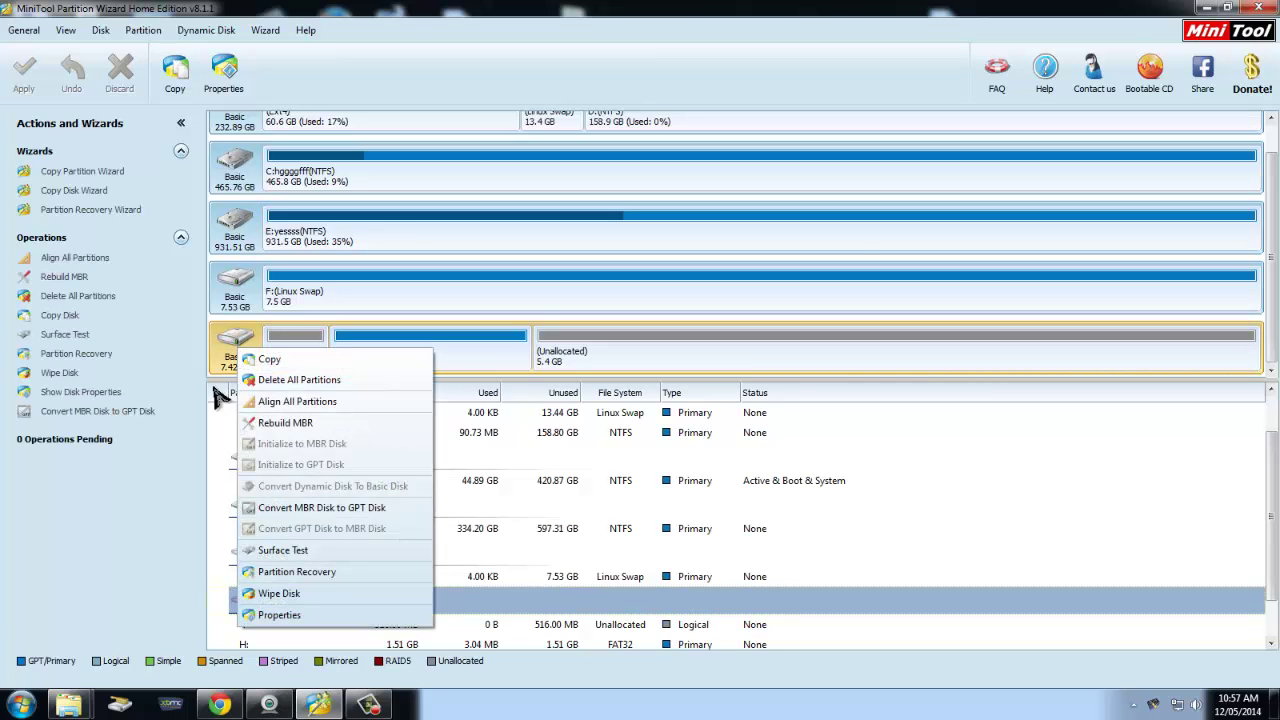
pyautogui.click(1258, 8)
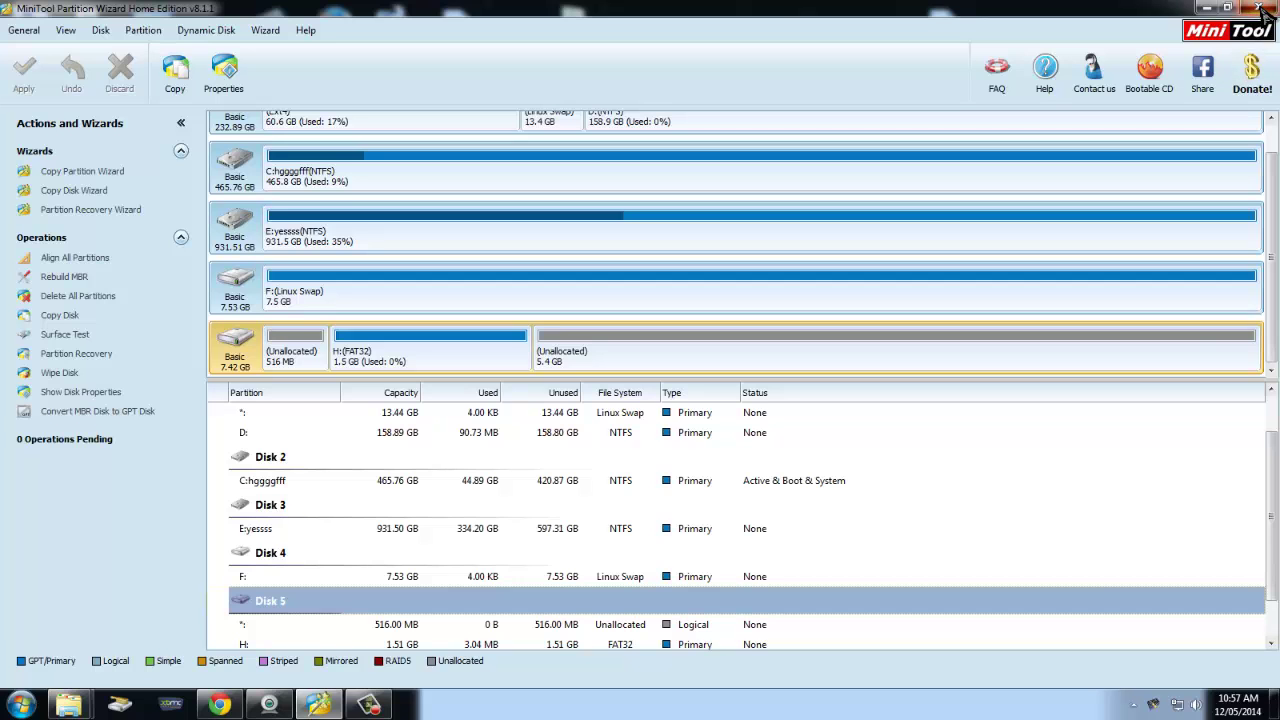
pyautogui.click(1262, 10)
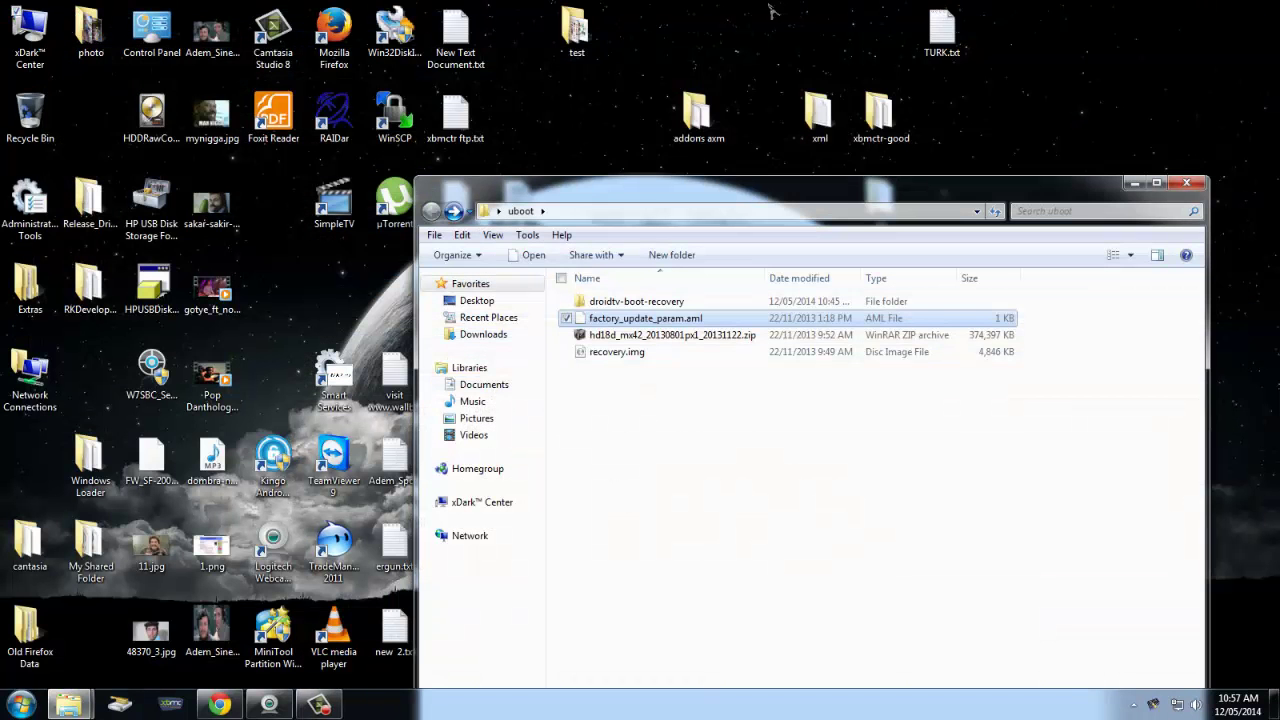
# - Open the H: removable disk from Computer, arranged beside the uboot folder window
pyautogui.doubleClick(18, 72)
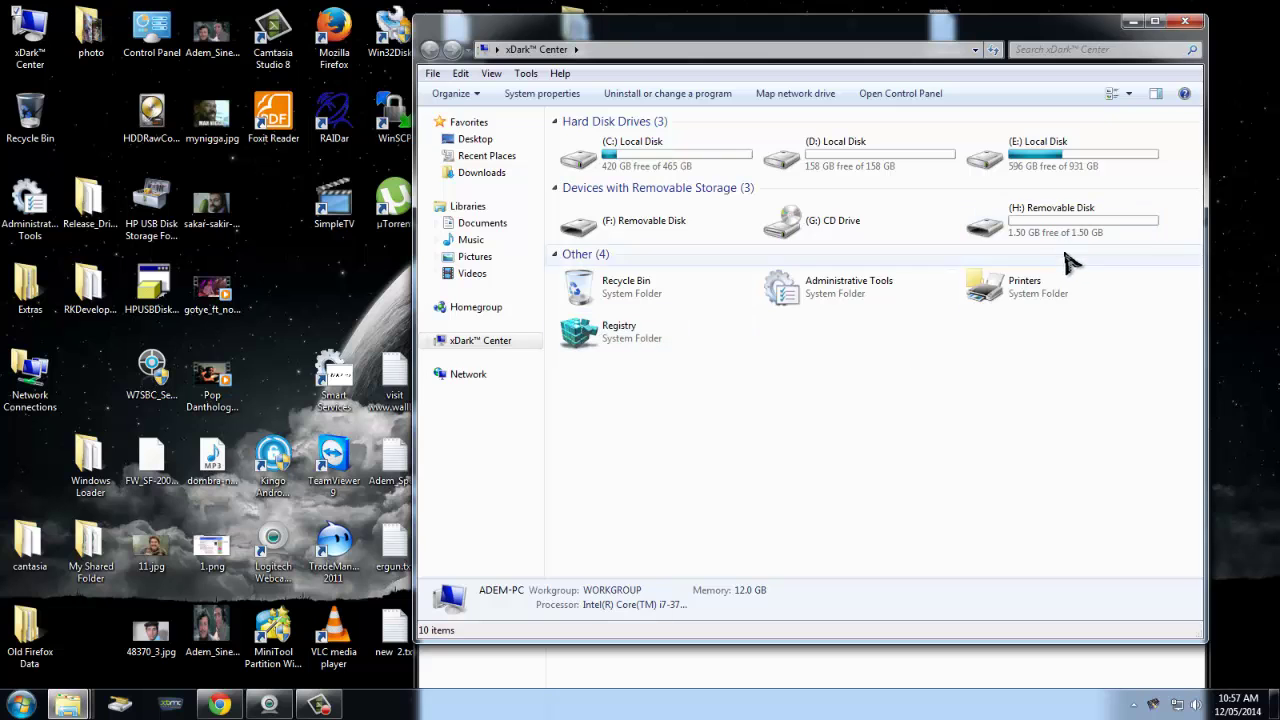
pyautogui.moveTo(910, 38); pyautogui.dragTo(550, 91)
pyautogui.moveTo(703, 278)
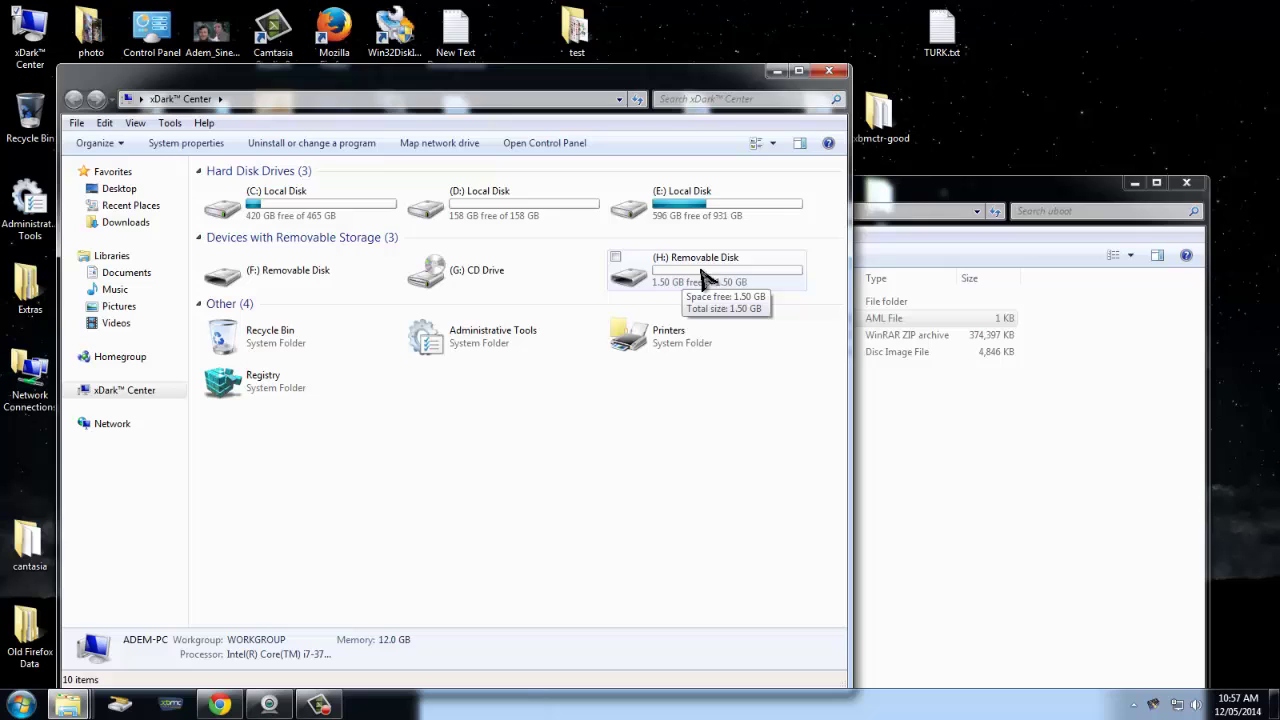
pyautogui.moveTo(889, 199); pyautogui.dragTo(1122, 286)
pyautogui.moveTo(665, 92); pyautogui.dragTo(560, 115)
pyautogui.doubleClick(615, 292)
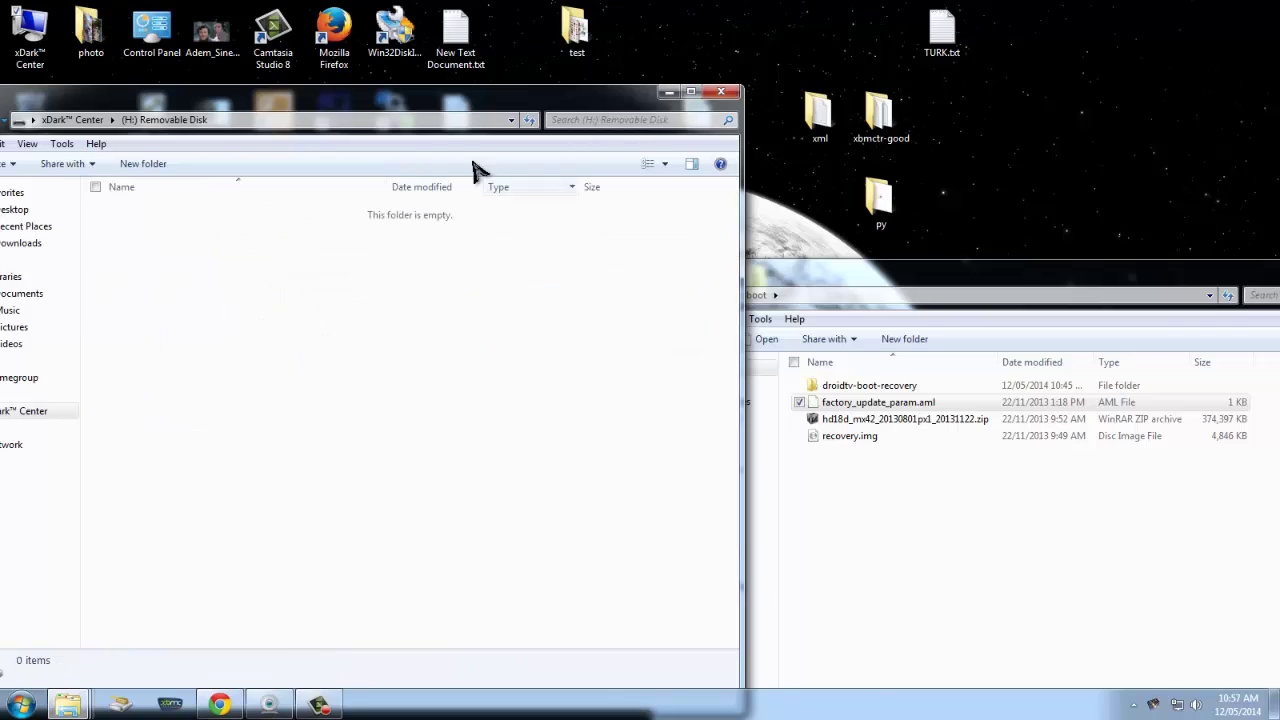
pyautogui.moveTo(421, 104); pyautogui.dragTo(549, 97)
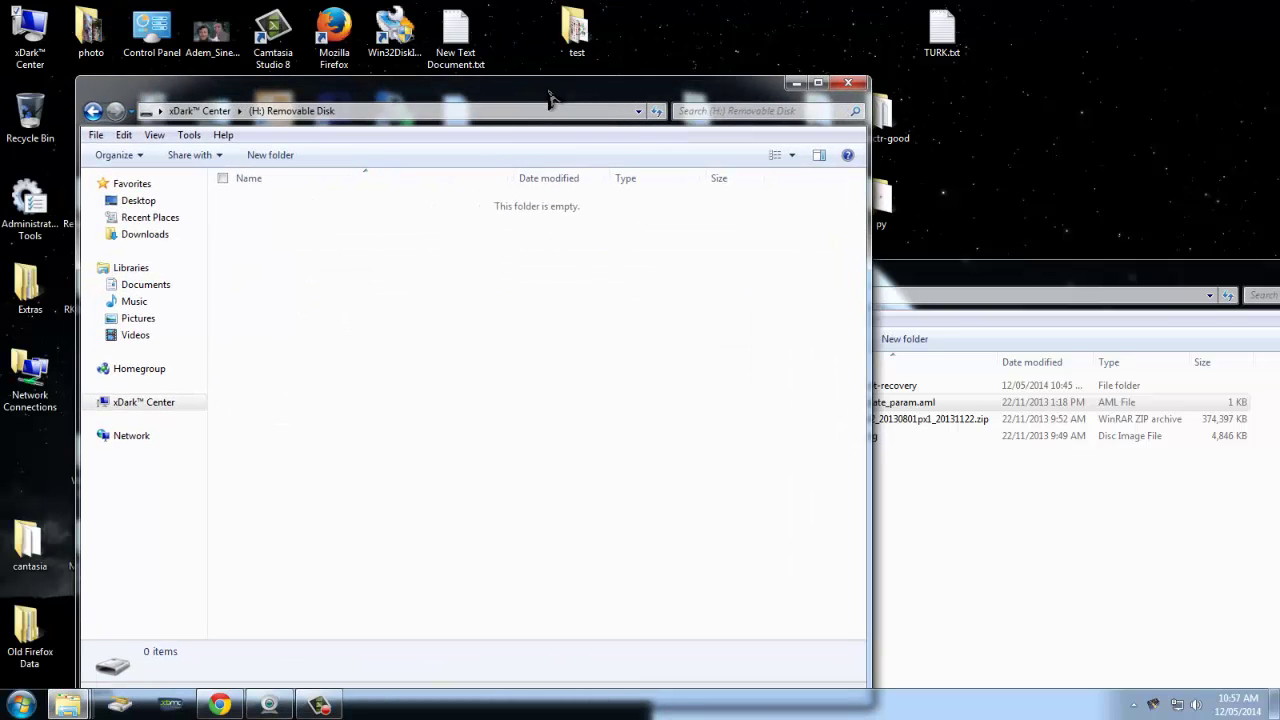
pyautogui.click(92, 110)
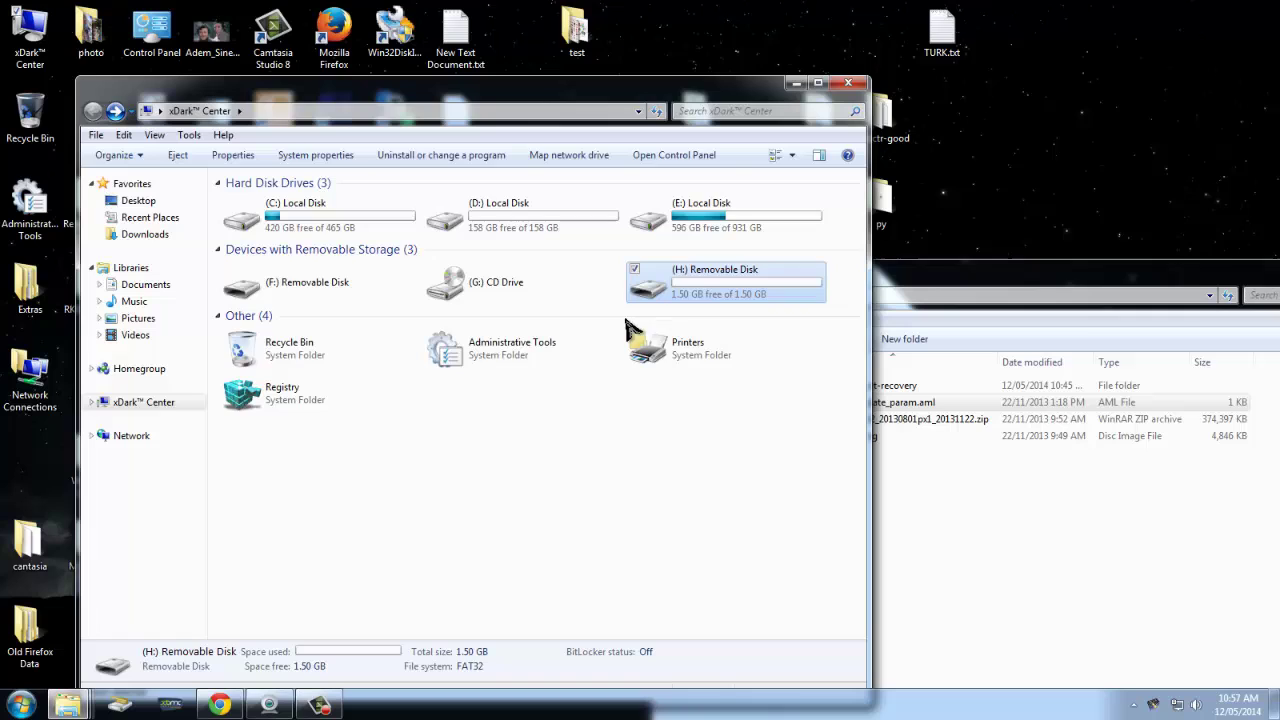
pyautogui.doubleClick(760, 290)
# - Copy factory_update_param.aml, hd18d_mx42_20130801px1_20131122.zip and recovery.img onto H:
pyautogui.moveTo(1000, 268); pyautogui.dragTo(1016, 265)
pyautogui.moveTo(870, 400); pyautogui.dragTo(686, 632)
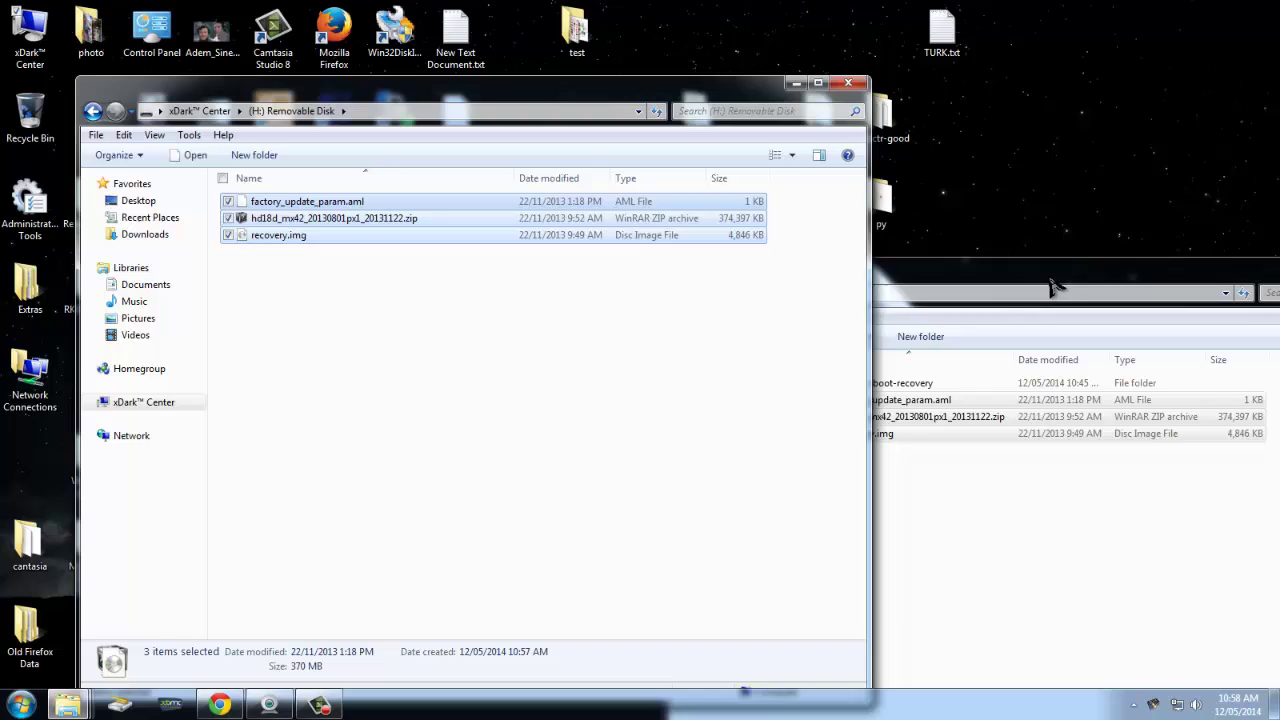
pyautogui.moveTo(1052, 288); pyautogui.dragTo(1062, 300)
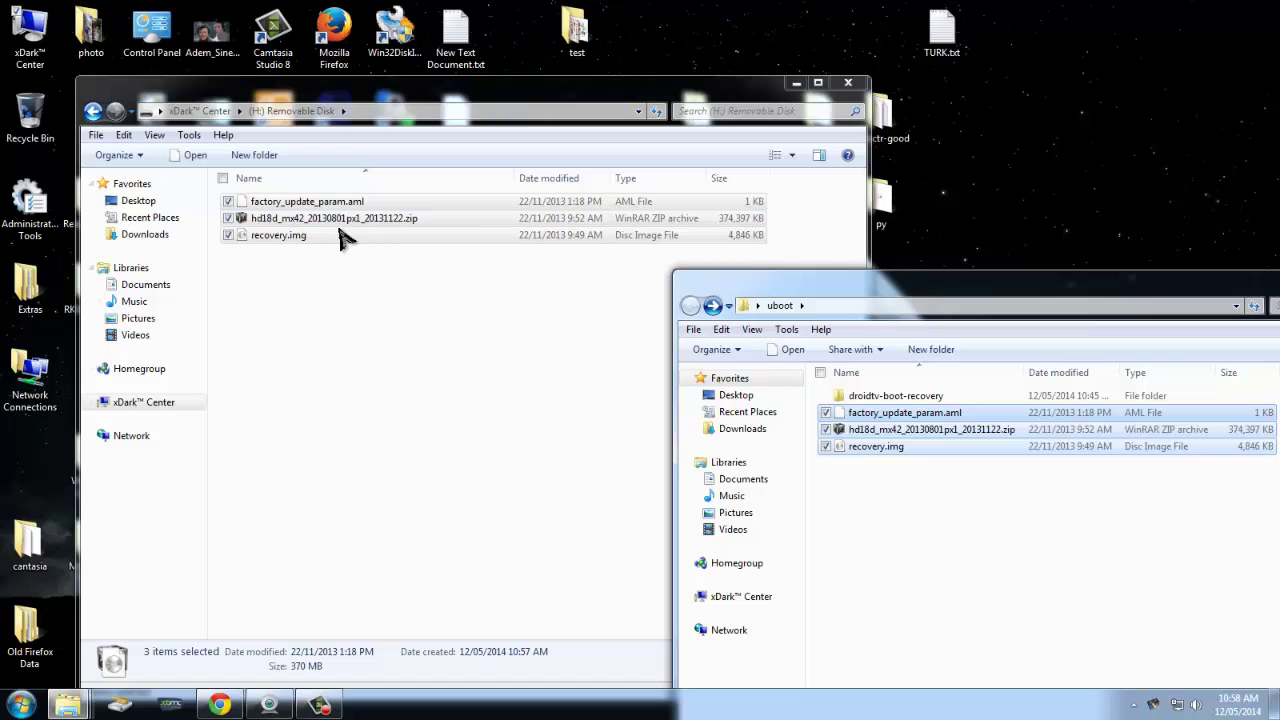
# - Return to the drives view and eject the H: removable disk
pyautogui.click(93, 112)
pyautogui.click(93, 112)
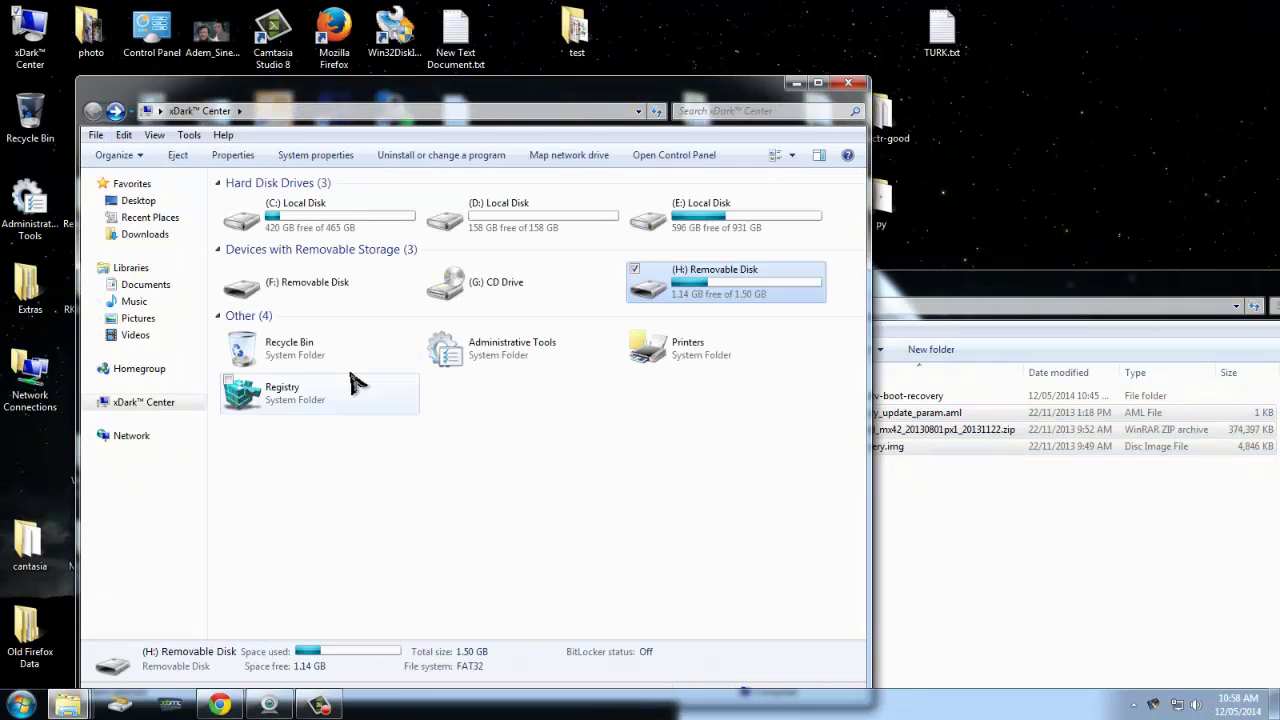
pyautogui.rightClick(731, 281)
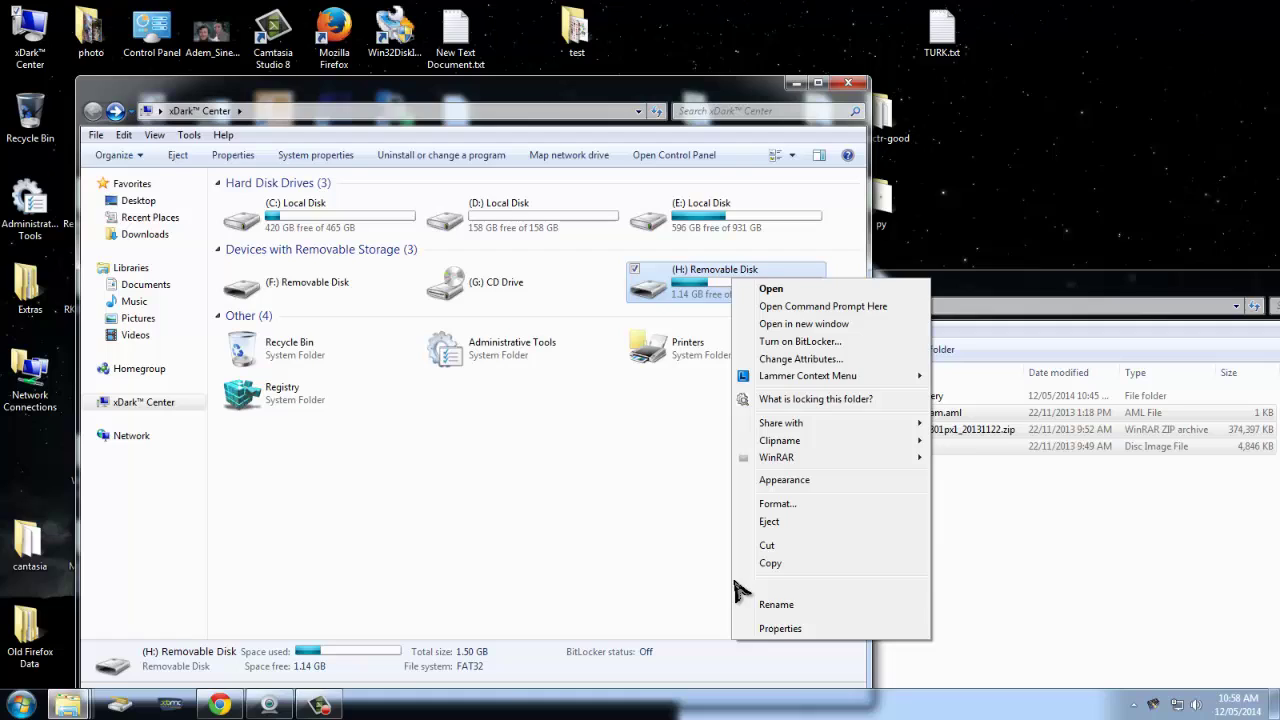
pyautogui.click(769, 521)
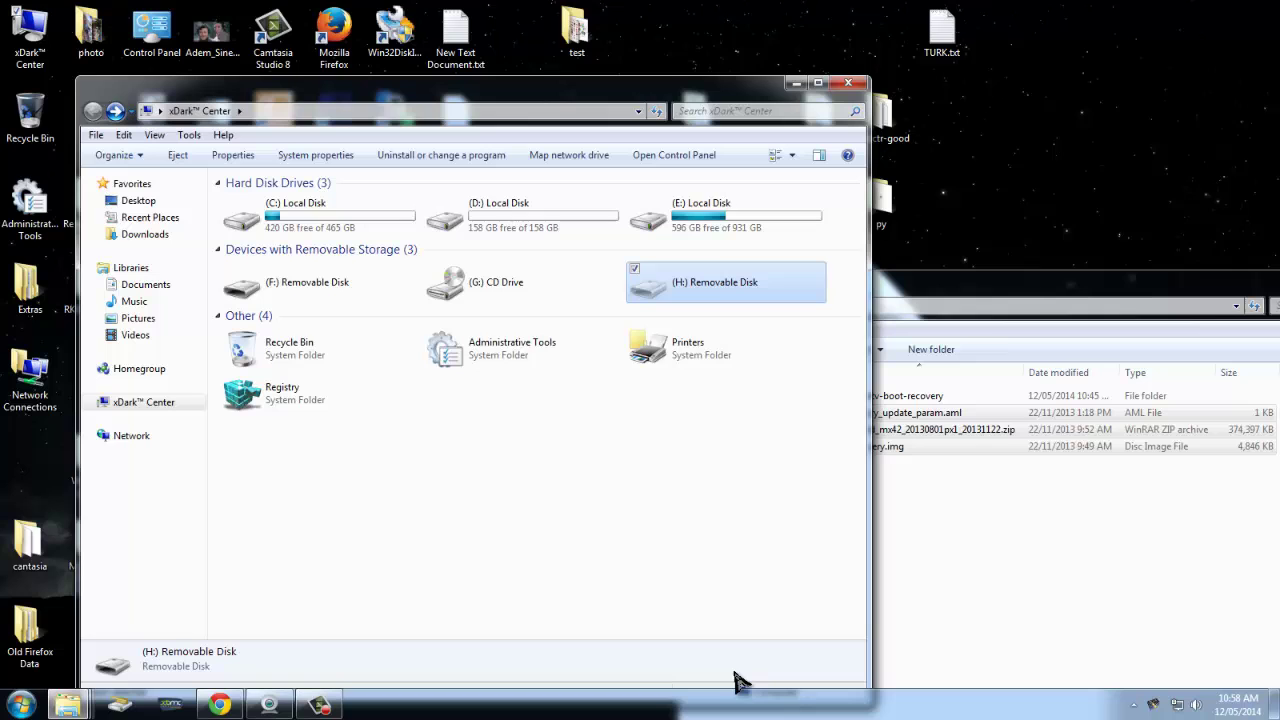
# - Bring up Chrome's Google Images results with the MX Android TV BOX product image open
pyautogui.click(270, 705)
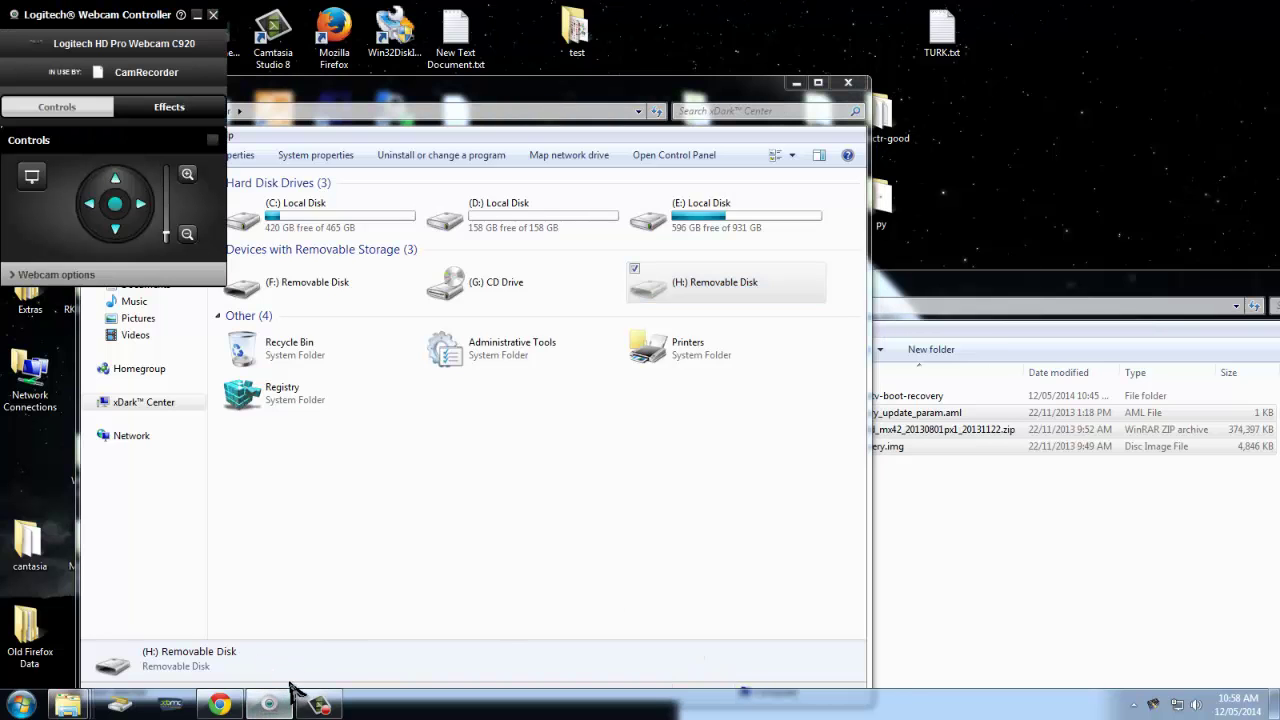
pyautogui.click(219, 705)
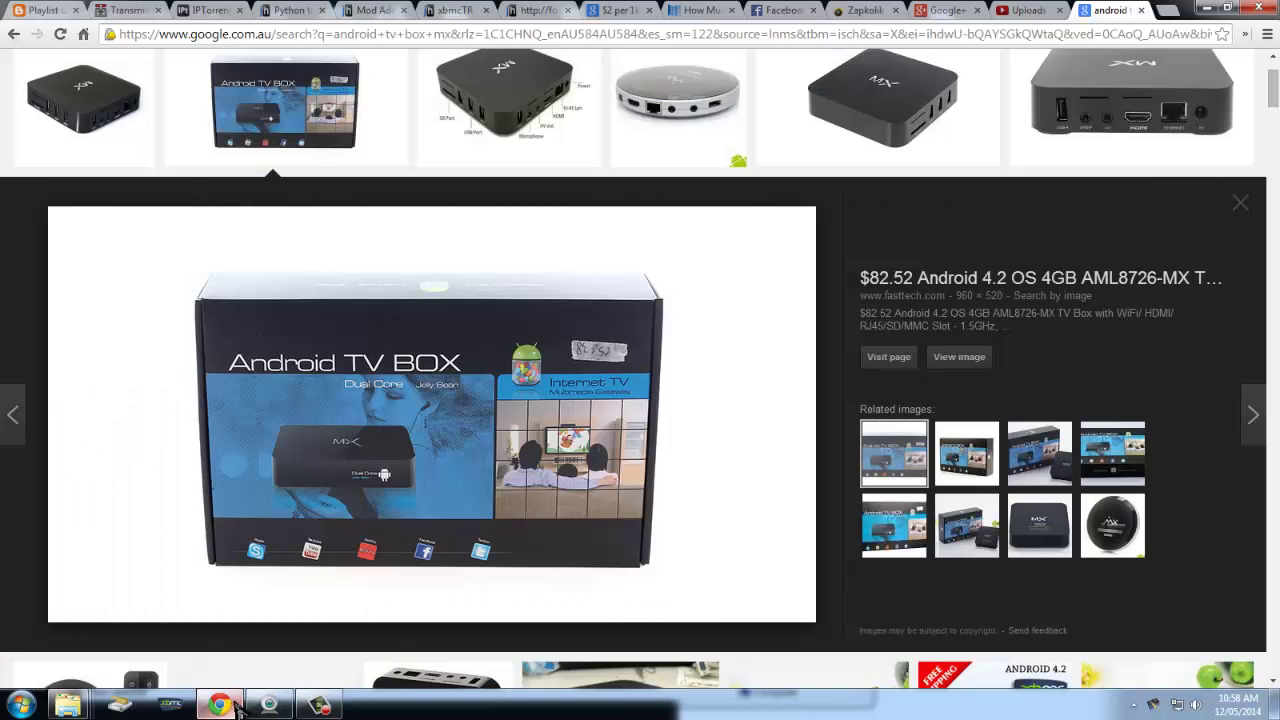